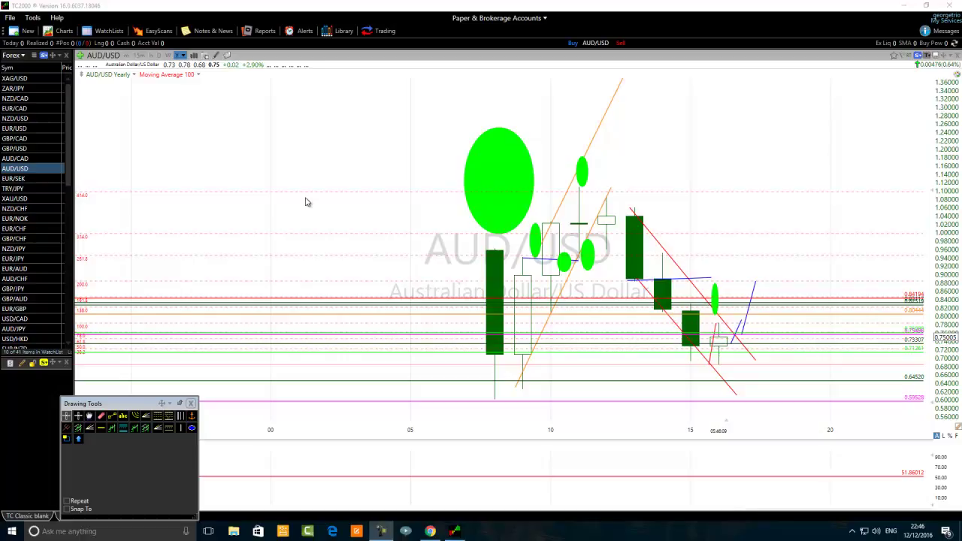
Examine the latest yearly AUD/USD candles against the descending red channel and the surrounding horizontal price levels.
{"action": "scroll", "coordinate": [328, 177], "scroll_direction": "up", "scroll_amount": 1}
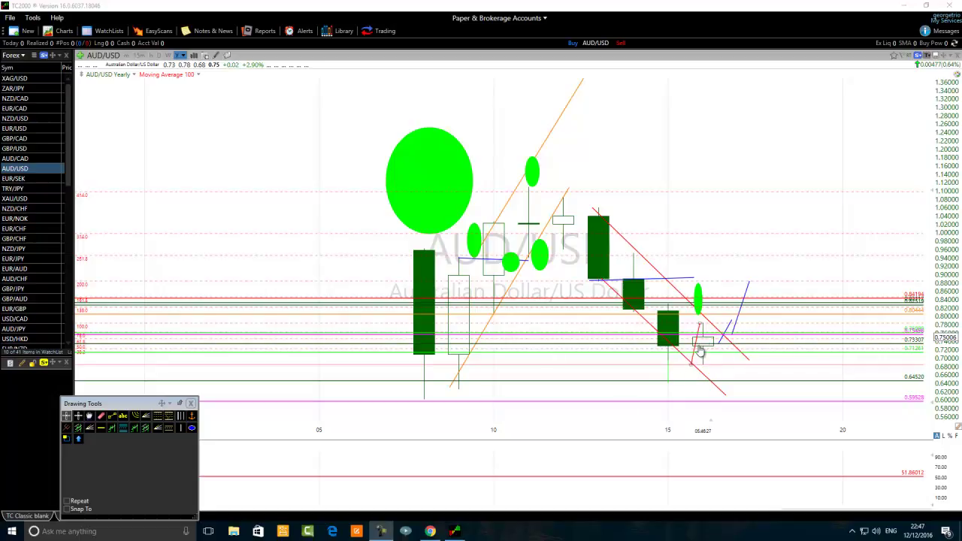
{"action": "scroll", "coordinate": [702, 351], "scroll_direction": "up", "scroll_amount": 1}
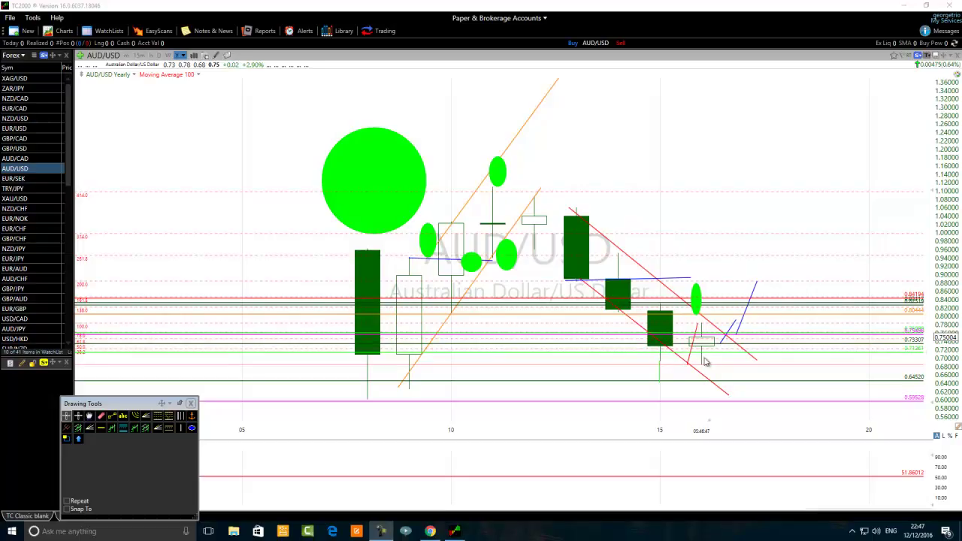
{"action": "scroll", "coordinate": [646, 363], "scroll_direction": "up", "scroll_amount": 2}
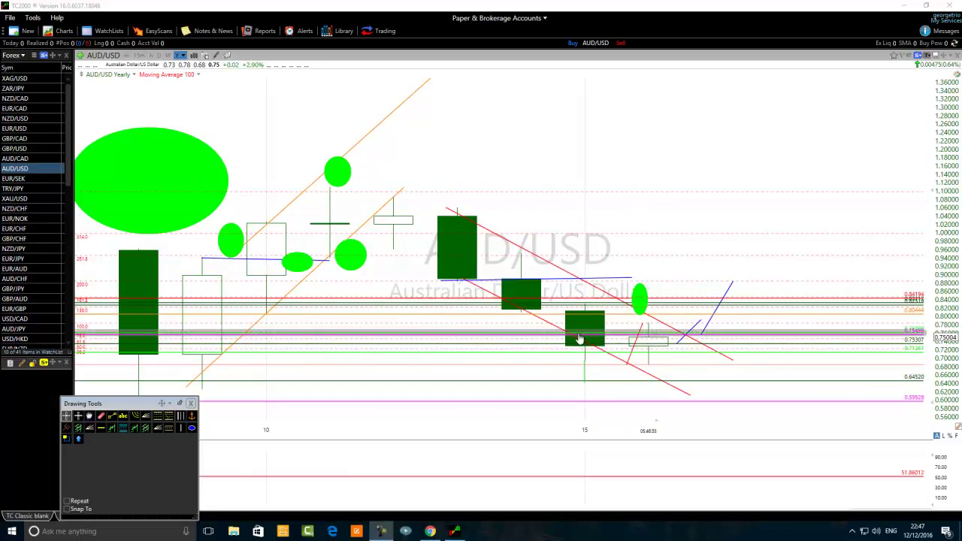
{"action": "scroll", "coordinate": [616, 357], "scroll_direction": "down", "scroll_amount": 1}
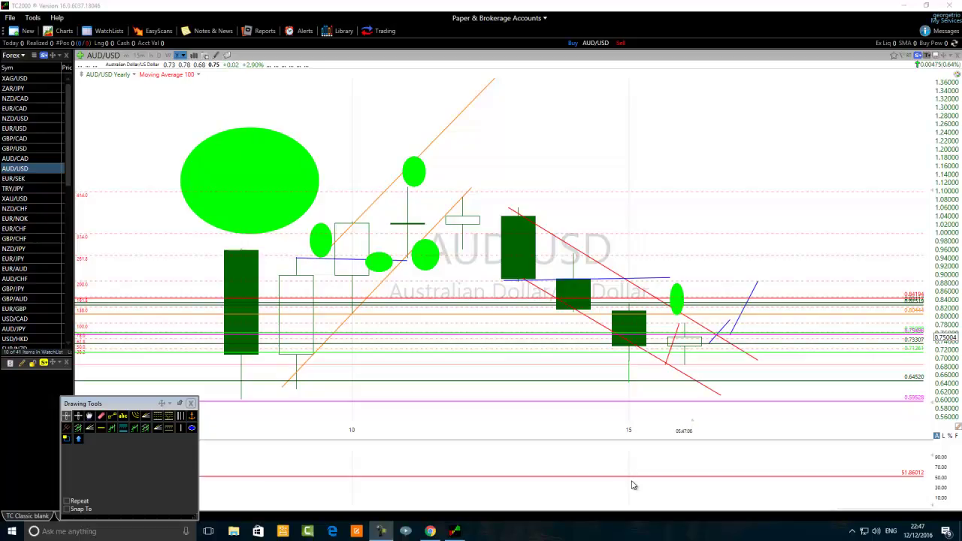
{"action": "scroll", "coordinate": [638, 381], "scroll_direction": "up", "scroll_amount": 2}
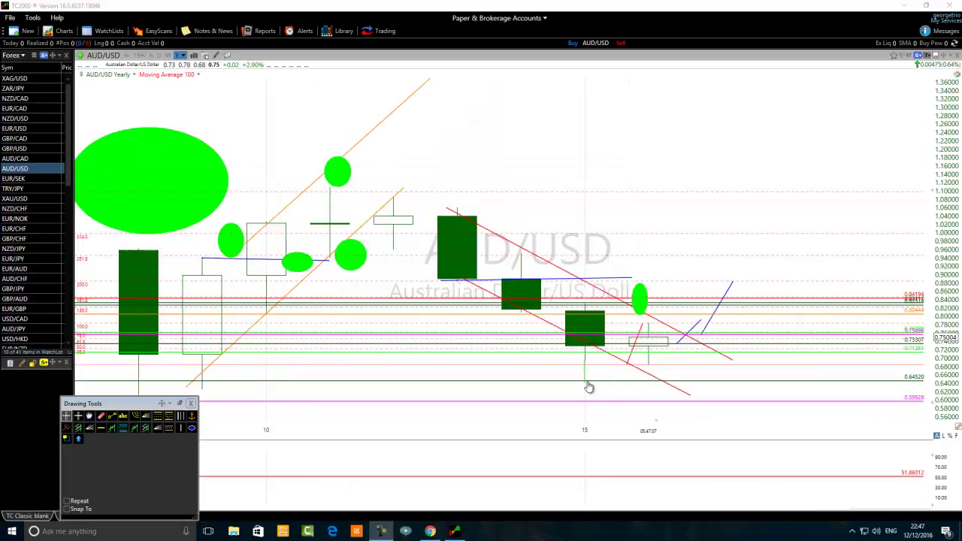
{"action": "scroll", "coordinate": [588, 387], "scroll_direction": "up", "scroll_amount": 1}
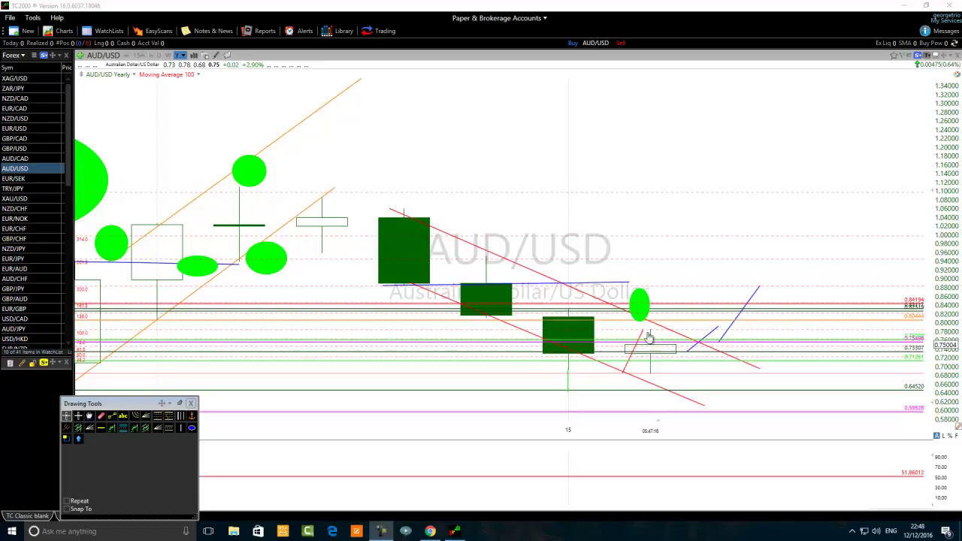
{"action": "scroll", "coordinate": [620, 349], "scroll_direction": "up", "scroll_amount": 1}
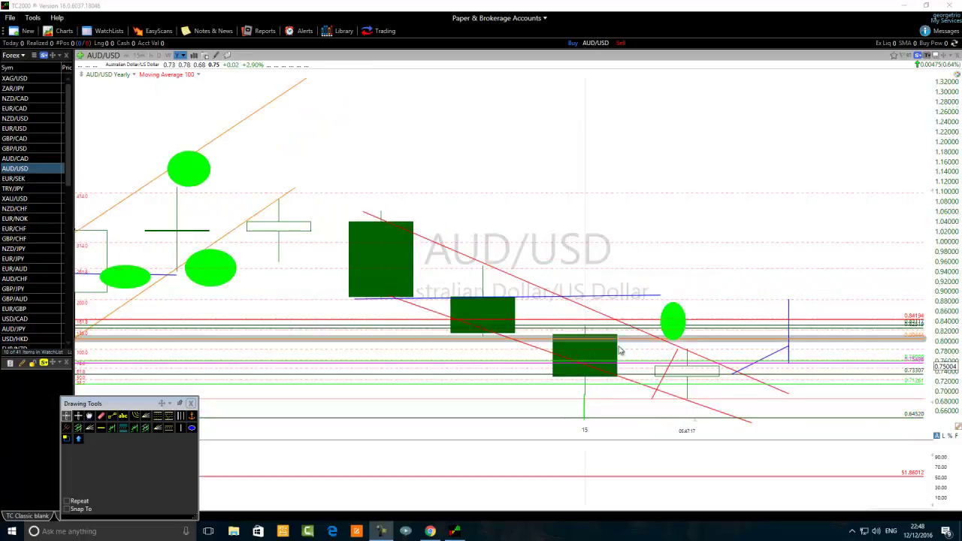
{"action": "left_click", "coordinate": [687, 353]}
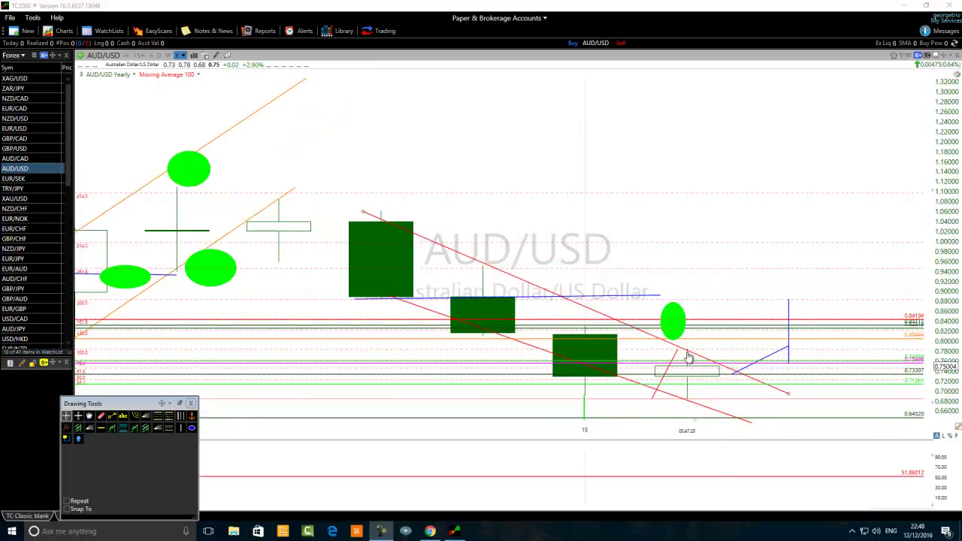
{"action": "mouse_move", "coordinate": [687, 356]}
{"action": "mouse_move", "coordinate": [689, 403]}
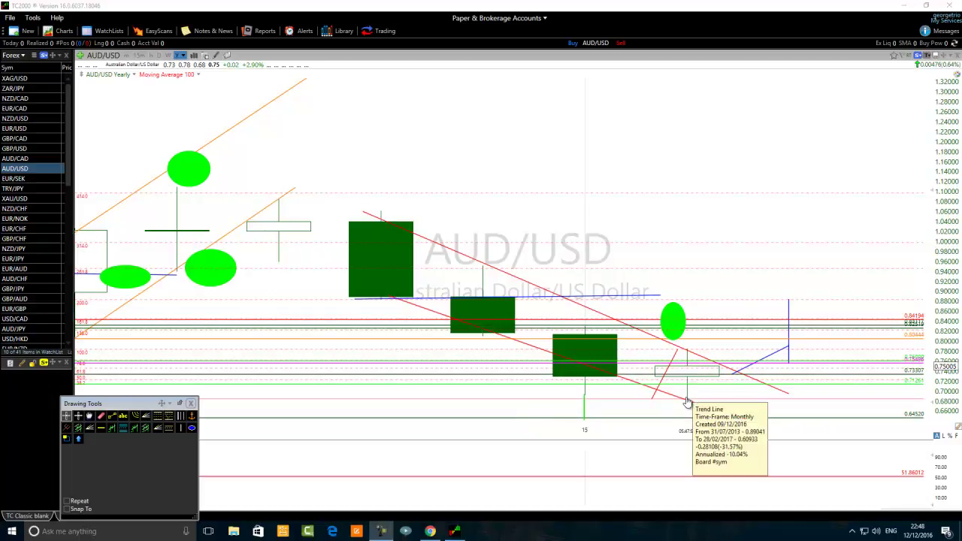
{"action": "scroll", "coordinate": [654, 401], "scroll_direction": "up", "scroll_amount": 2}
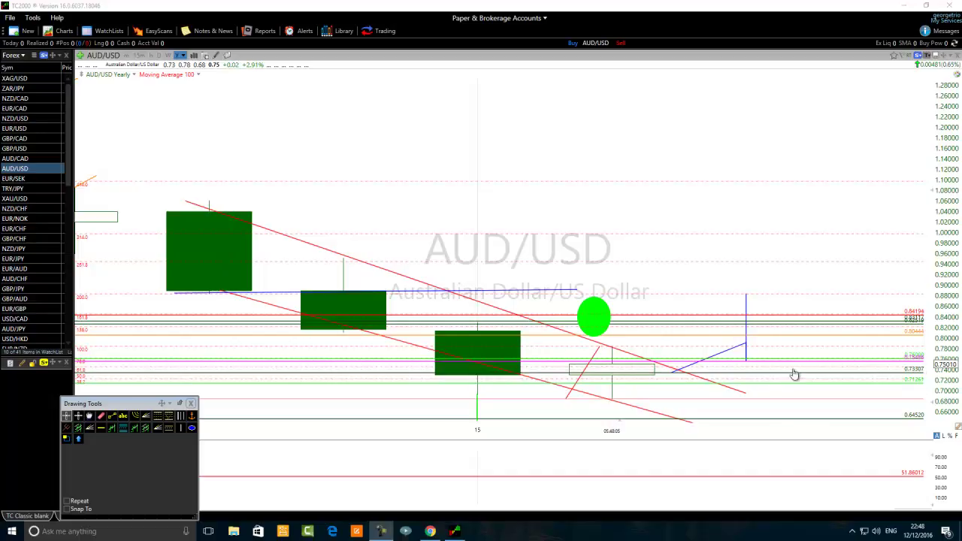
{"action": "mouse_move", "coordinate": [790, 378]}
{"action": "mouse_move", "coordinate": [583, 396]}
Switch the chart to the monthly timeframe and examine the 2014–2016 candles within the descending red channel.
{"action": "left_click", "coordinate": [183, 57]}
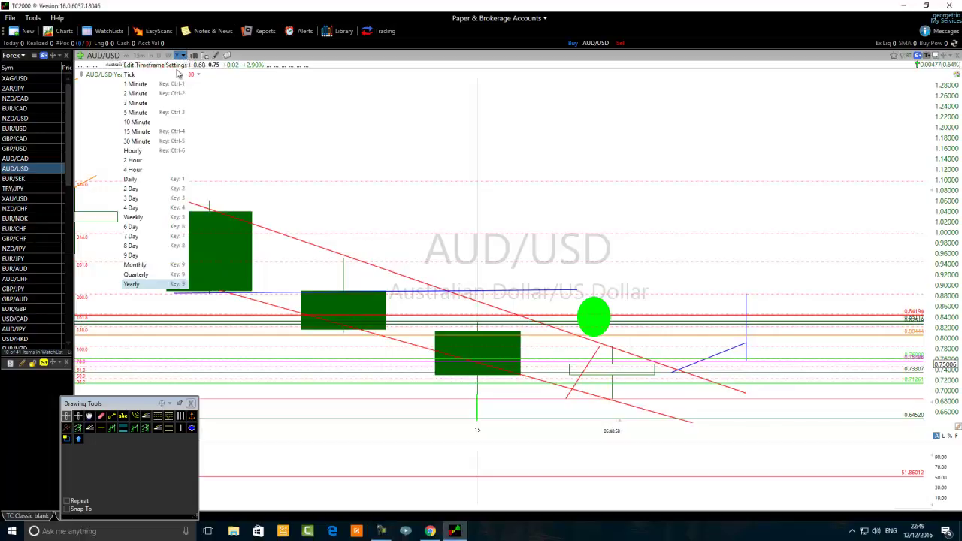
{"action": "left_click", "coordinate": [145, 265]}
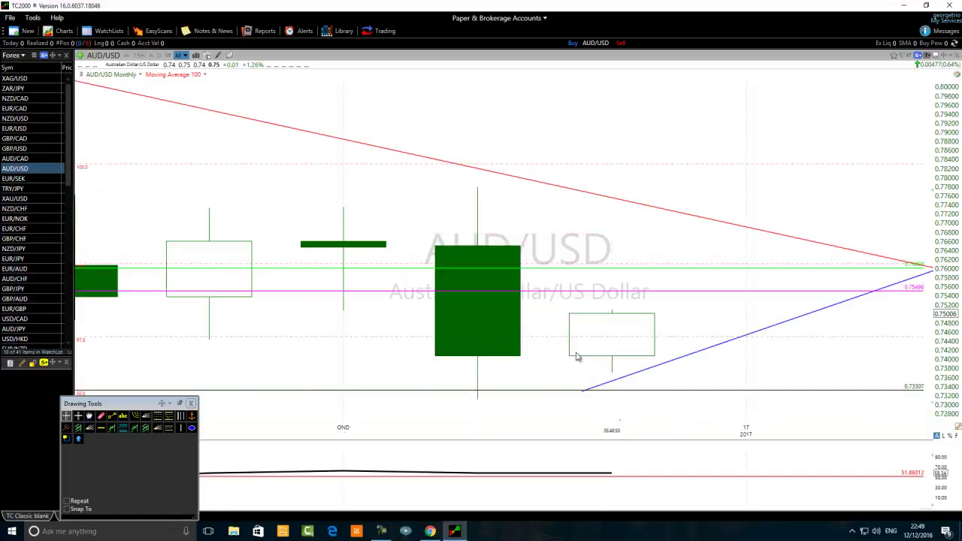
{"action": "scroll", "coordinate": [485, 331], "scroll_direction": "down", "scroll_amount": 2}
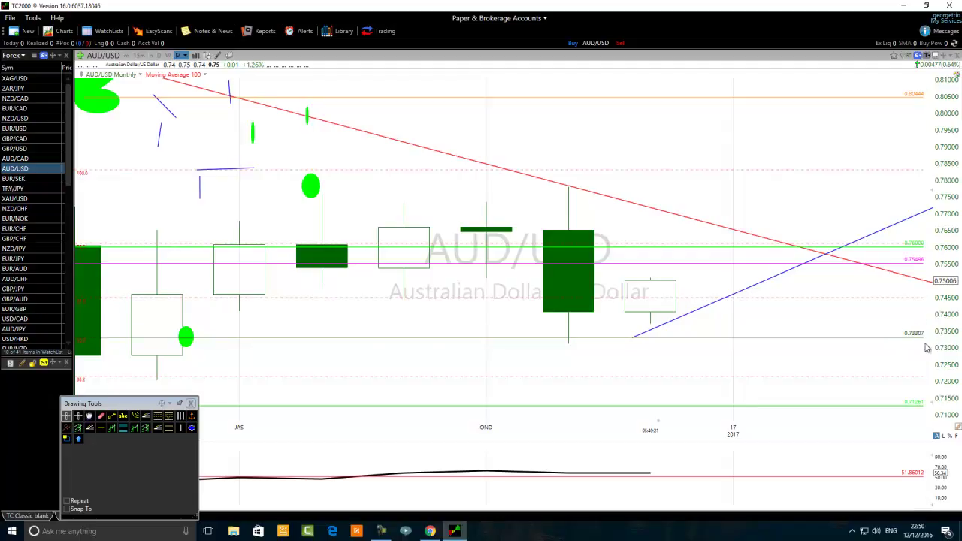
{"action": "scroll", "coordinate": [589, 326], "scroll_direction": "down", "scroll_amount": 5}
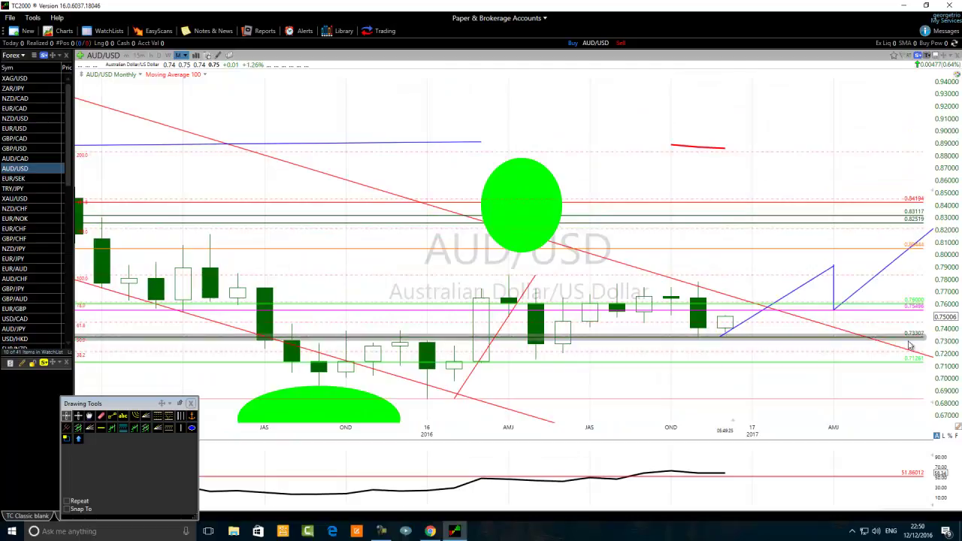
{"action": "scroll", "coordinate": [568, 376], "scroll_direction": "down", "scroll_amount": 2}
{"action": "scroll", "coordinate": [568, 375], "scroll_direction": "down", "scroll_amount": 2}
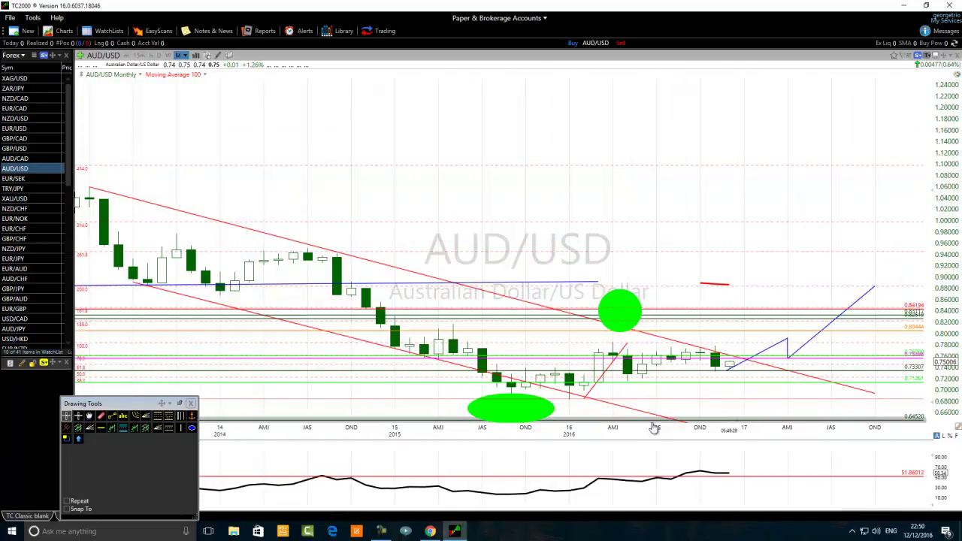
Return the chart to the yearly timeframe and examine the latest candle around the 0.73307 horizontal level.
{"action": "left_click", "coordinate": [184, 57]}
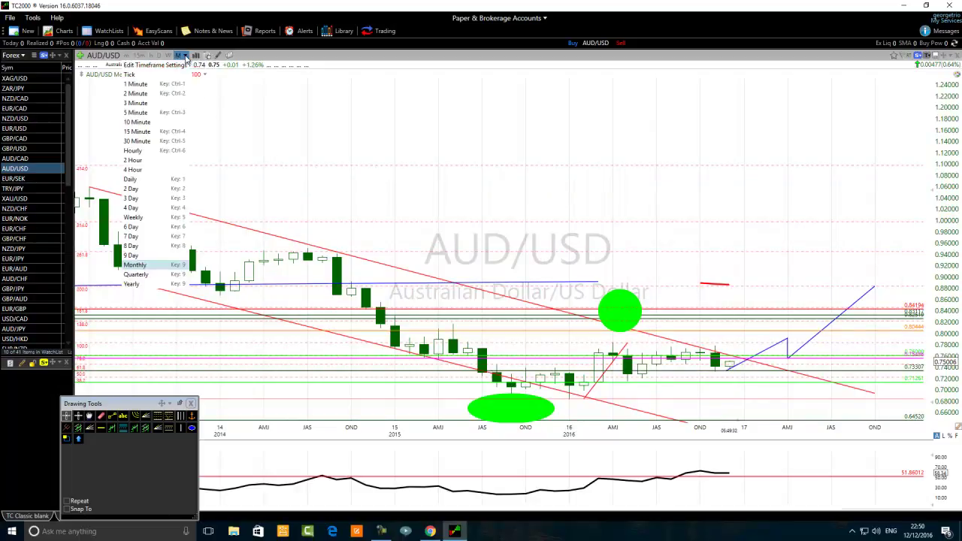
{"action": "left_click", "coordinate": [131, 284]}
{"action": "scroll", "coordinate": [468, 350], "scroll_direction": "up", "scroll_amount": 5}
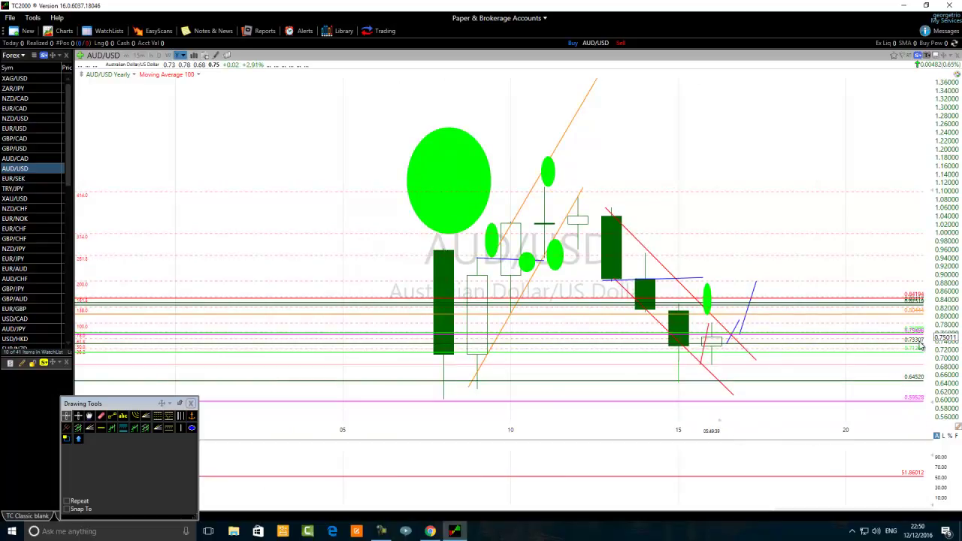
{"action": "mouse_move", "coordinate": [919, 350]}
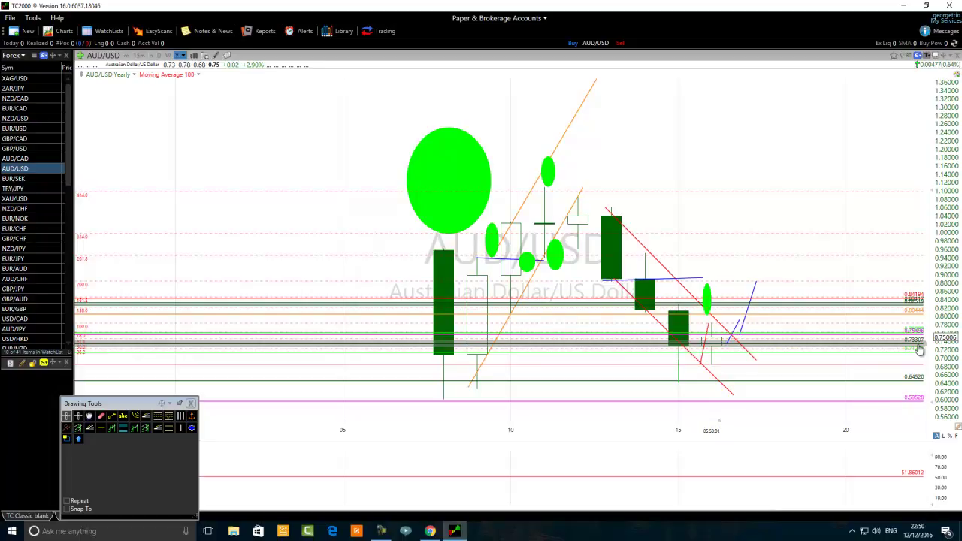
{"action": "scroll", "coordinate": [846, 279], "scroll_direction": "up", "scroll_amount": 2}
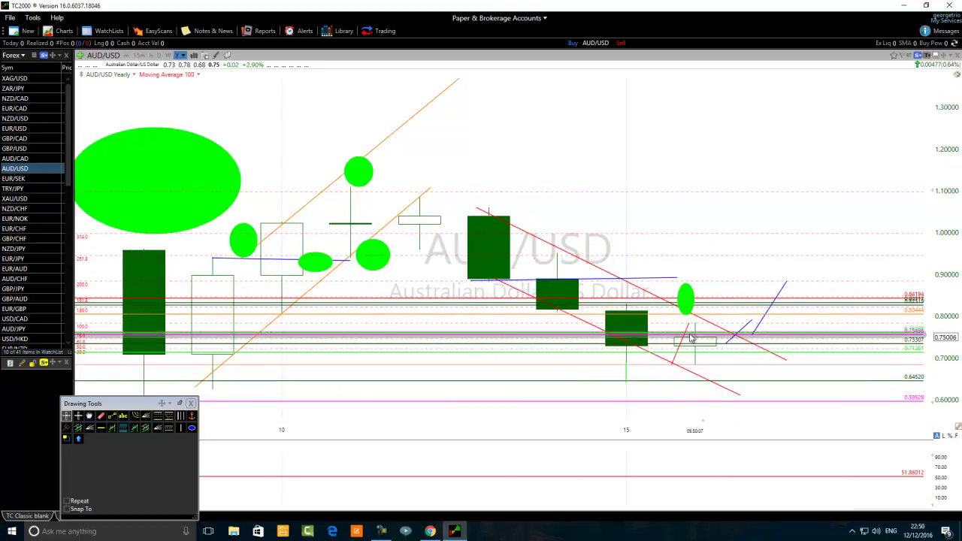
{"action": "scroll", "coordinate": [691, 339], "scroll_direction": "up", "scroll_amount": 1}
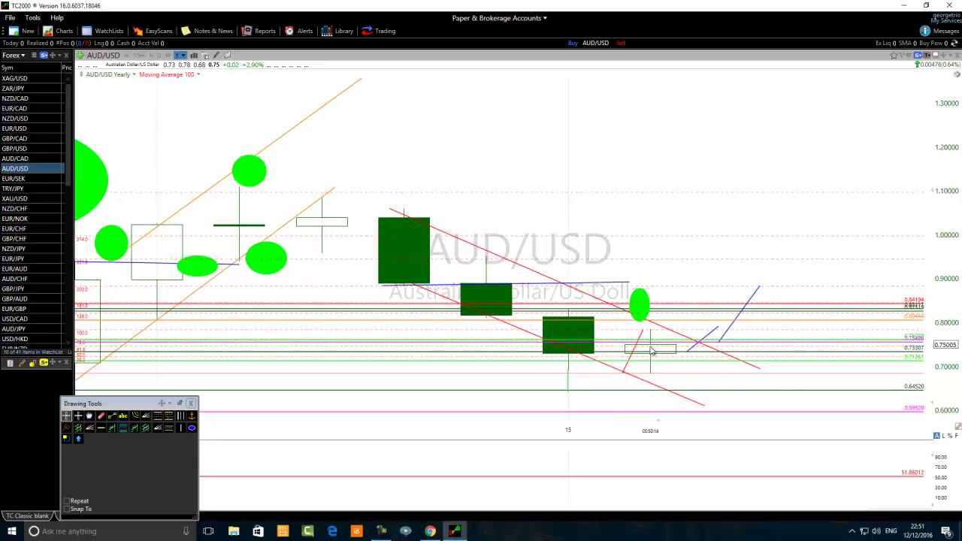
Switch the chart to the hourly timeframe and check recent price action against the magenta 0.75496 level.
{"action": "left_click", "coordinate": [152, 56]}
{"action": "scroll", "coordinate": [286, 278], "scroll_direction": "down", "scroll_amount": 10}
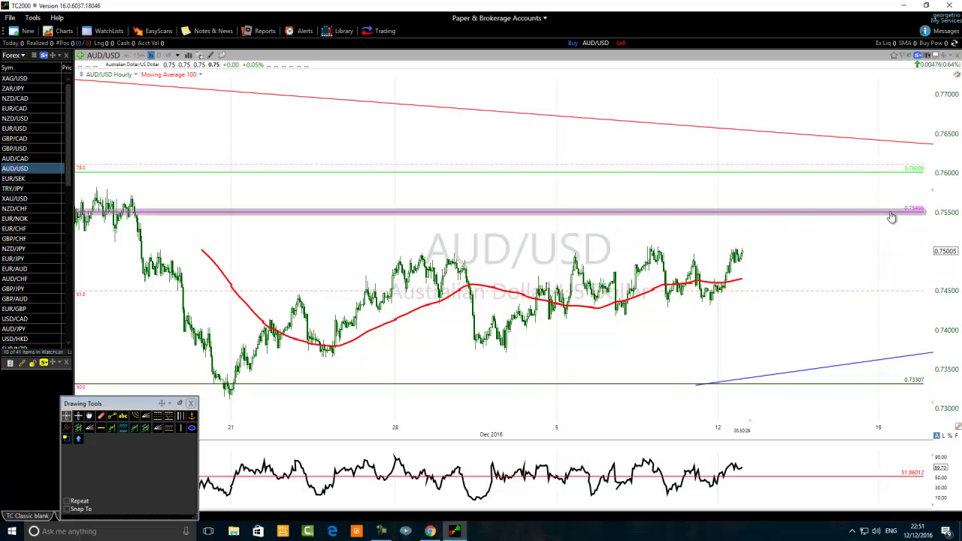
{"action": "mouse_move", "coordinate": [892, 217]}
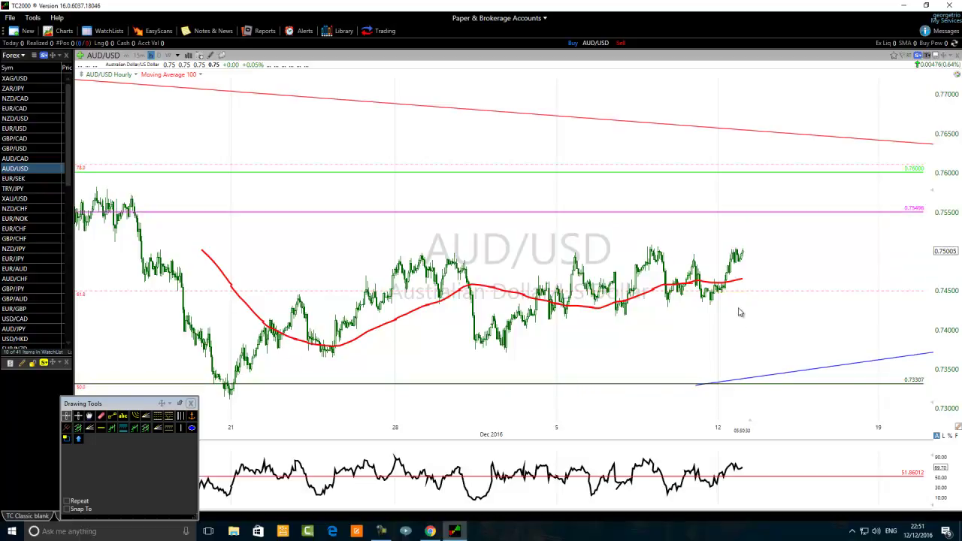
Switch the chart to the daily timeframe and place a horizontal line at about 0.778, along the November high.
{"action": "left_click", "coordinate": [158, 57]}
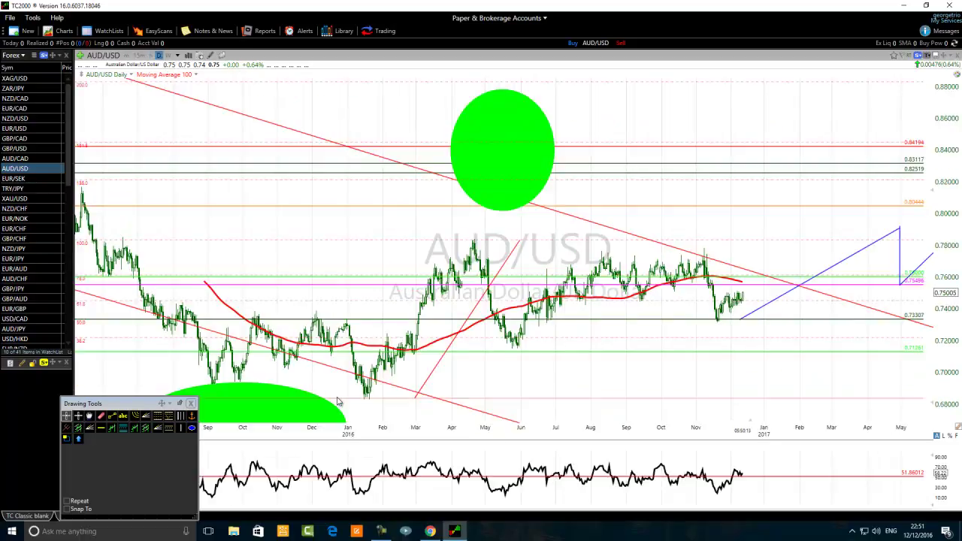
{"action": "scroll", "coordinate": [321, 390], "scroll_direction": "up", "scroll_amount": 3}
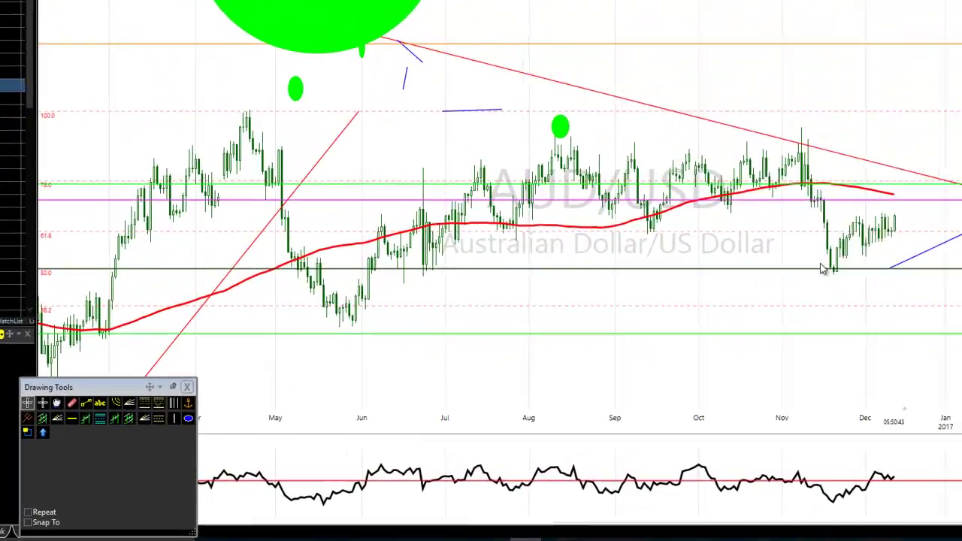
{"action": "left_click", "coordinate": [71, 418]}
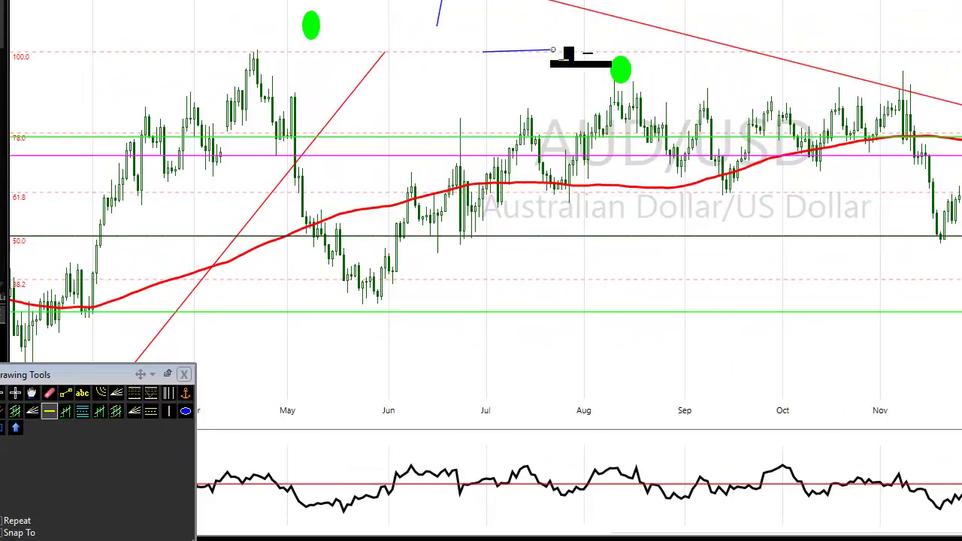
{"action": "left_click", "coordinate": [547, 84]}
{"action": "left_click_drag", "start_coordinate": [547, 87], "coordinate": [559, 74]}
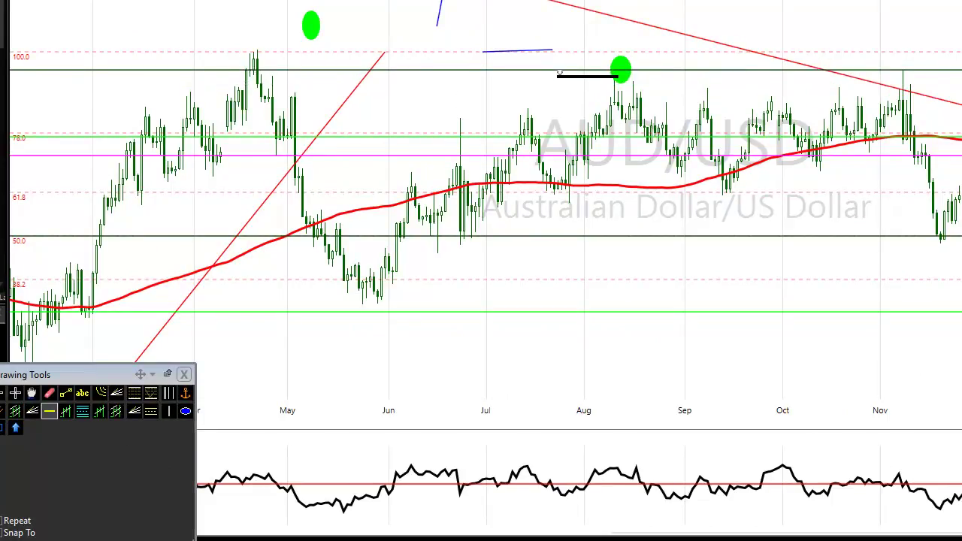
{"action": "key", "text": "Escape"}
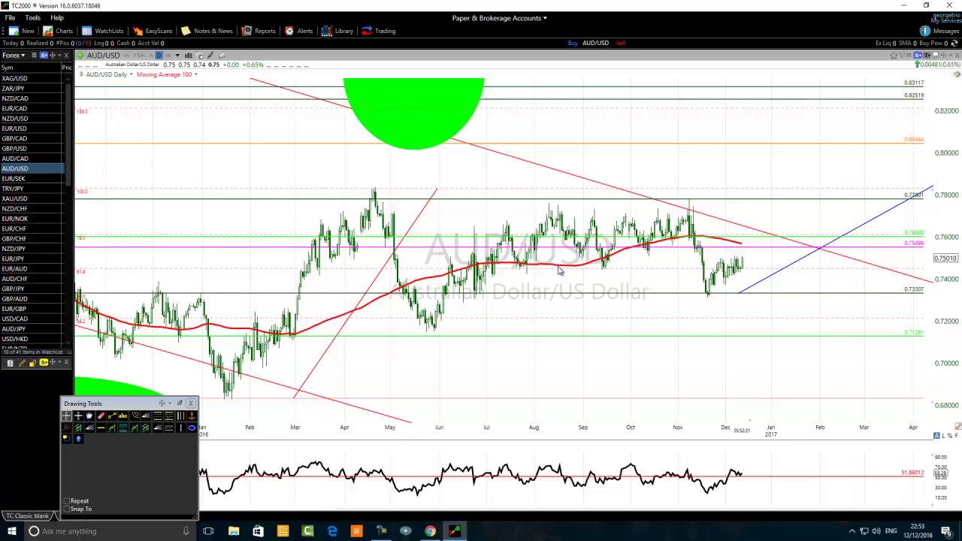
Change from the daily to the monthly timeframe and examine where the blue projection line starts near the latest candle.
{"action": "scroll", "coordinate": [560, 270], "scroll_direction": "down", "scroll_amount": 3}
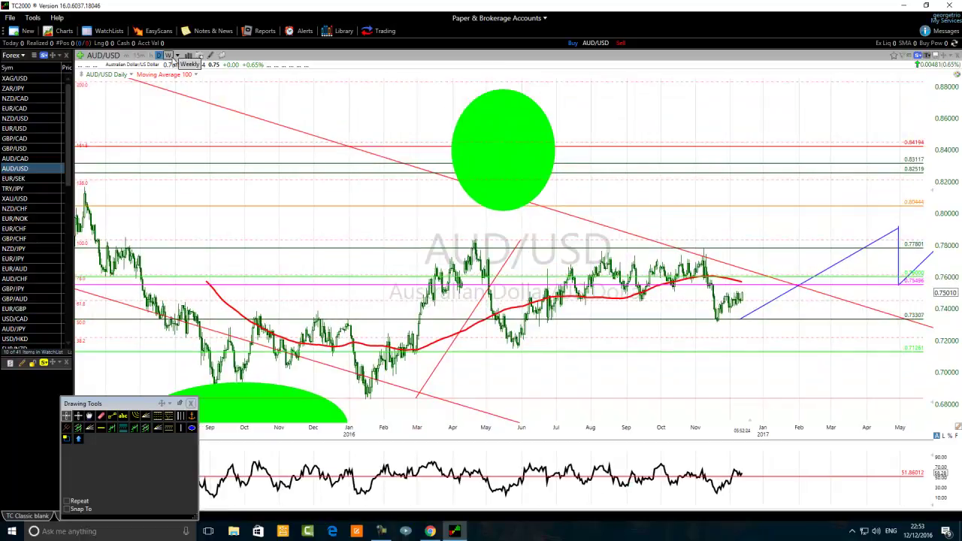
{"action": "scroll", "coordinate": [460, 344], "scroll_direction": "up", "scroll_amount": 3}
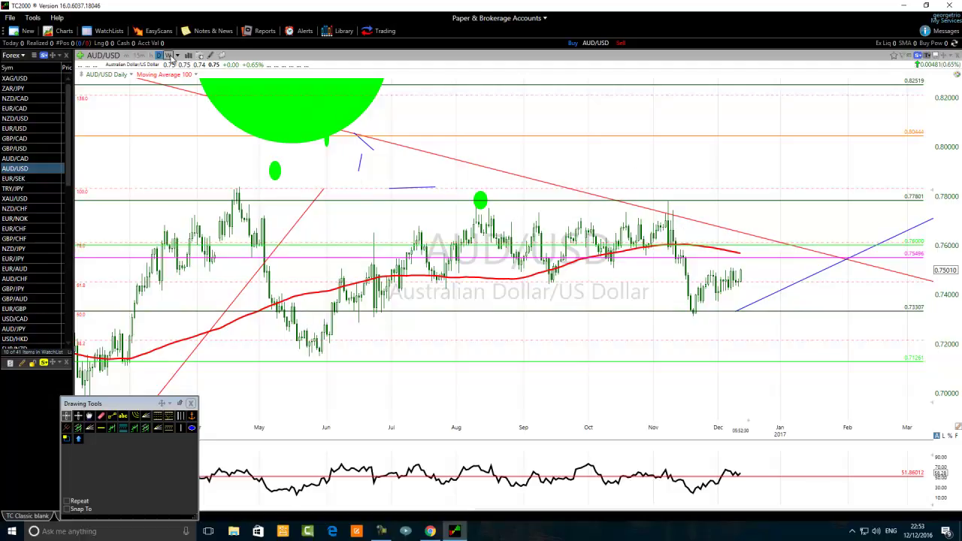
{"action": "left_click", "coordinate": [177, 57]}
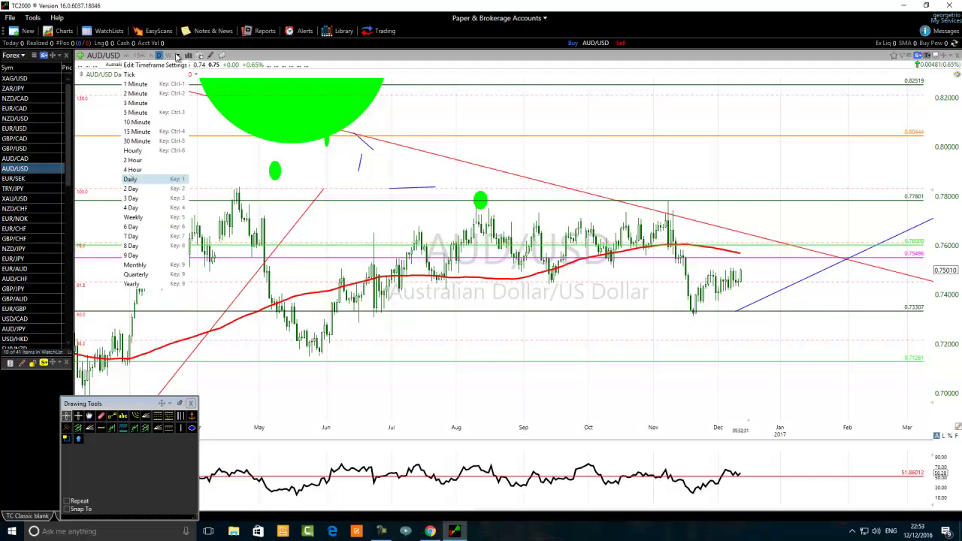
{"action": "left_click", "coordinate": [135, 264]}
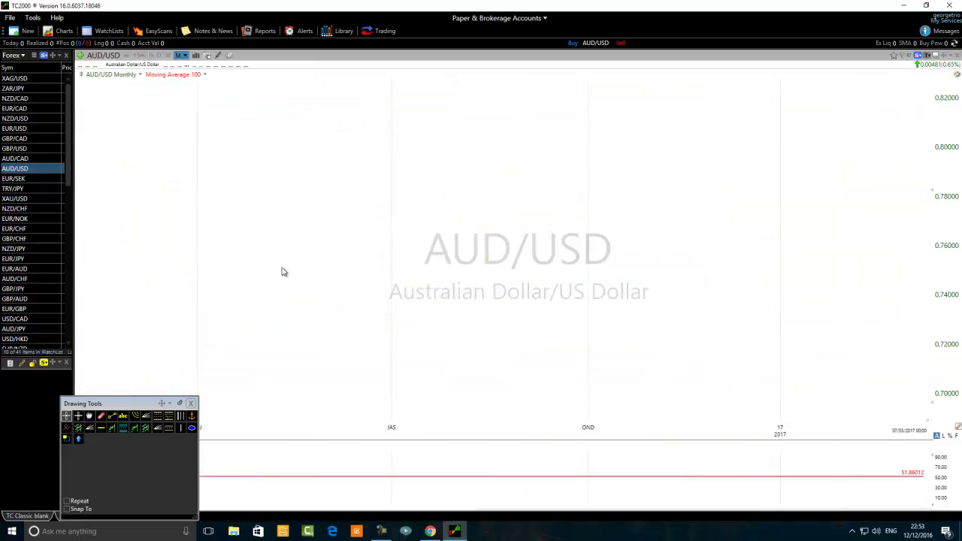
{"action": "scroll", "coordinate": [302, 267], "scroll_direction": "up", "scroll_amount": 3}
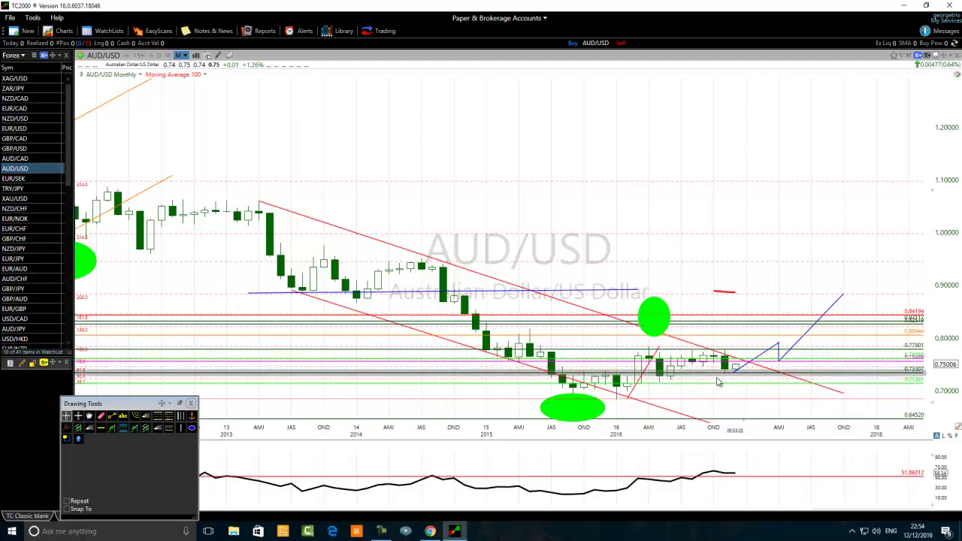
{"action": "scroll", "coordinate": [713, 384], "scroll_direction": "up", "scroll_amount": 1}
{"action": "scroll", "coordinate": [713, 384], "scroll_direction": "up", "scroll_amount": 1}
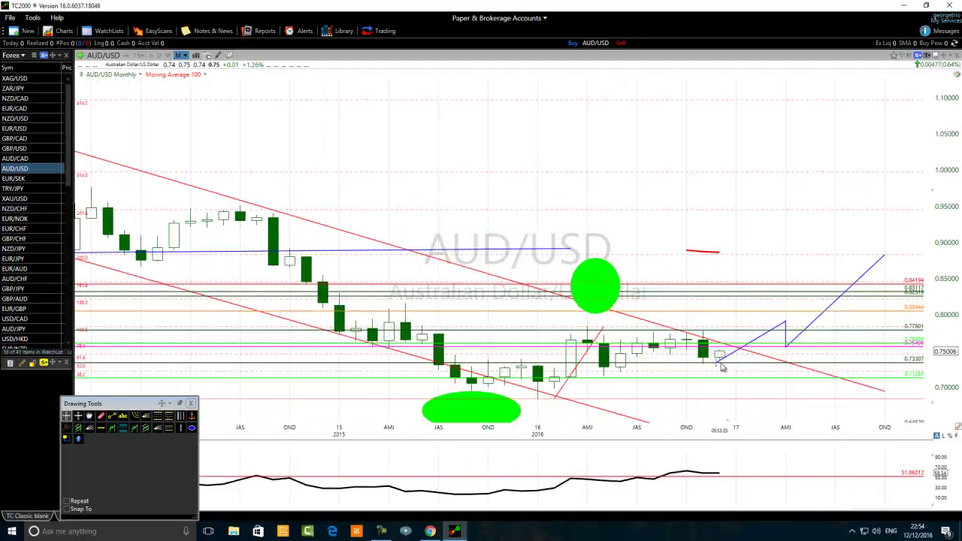
{"action": "mouse_move", "coordinate": [721, 368]}
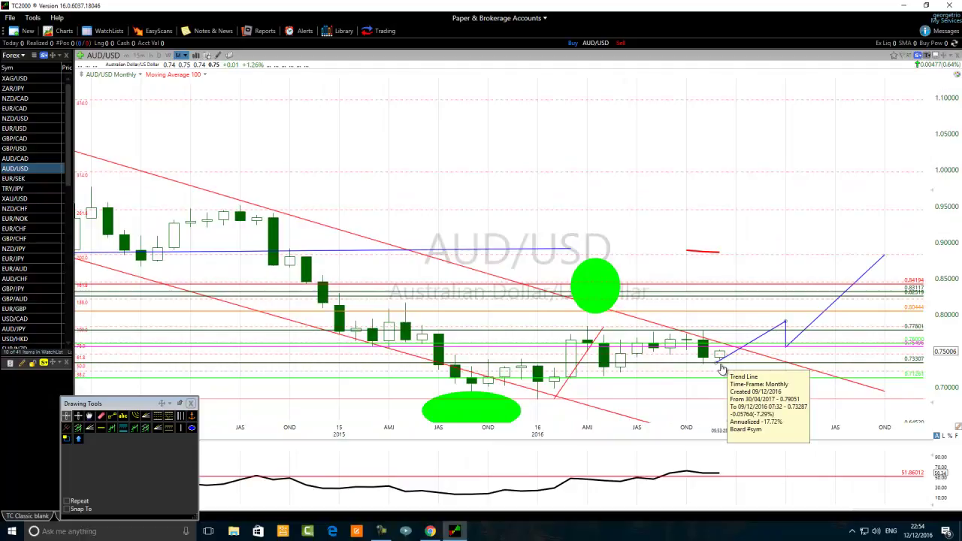
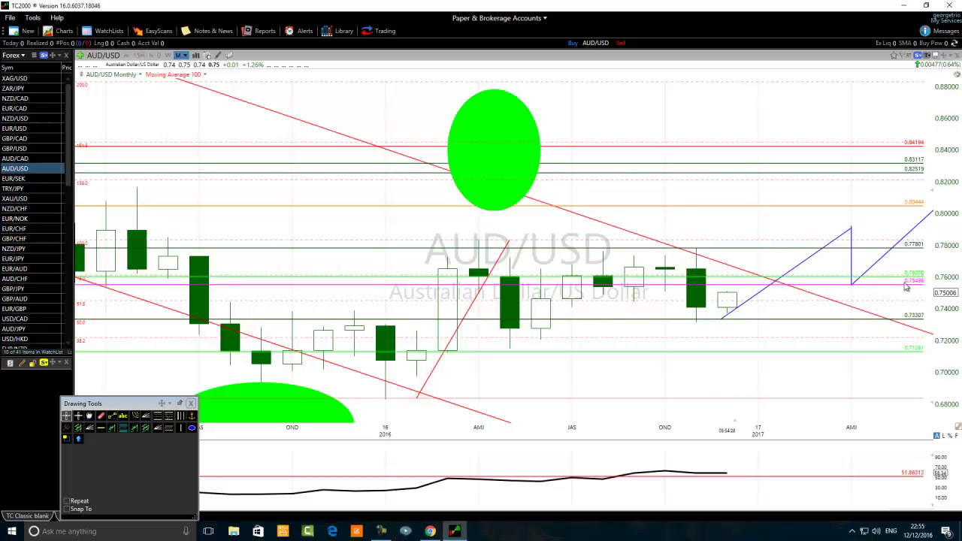
Draw two roughly parallel rising trend lines through 2016 on the monthly chart, one under the January low and one along the highs.
{"action": "scroll", "coordinate": [714, 339], "scroll_direction": "down", "scroll_amount": 2}
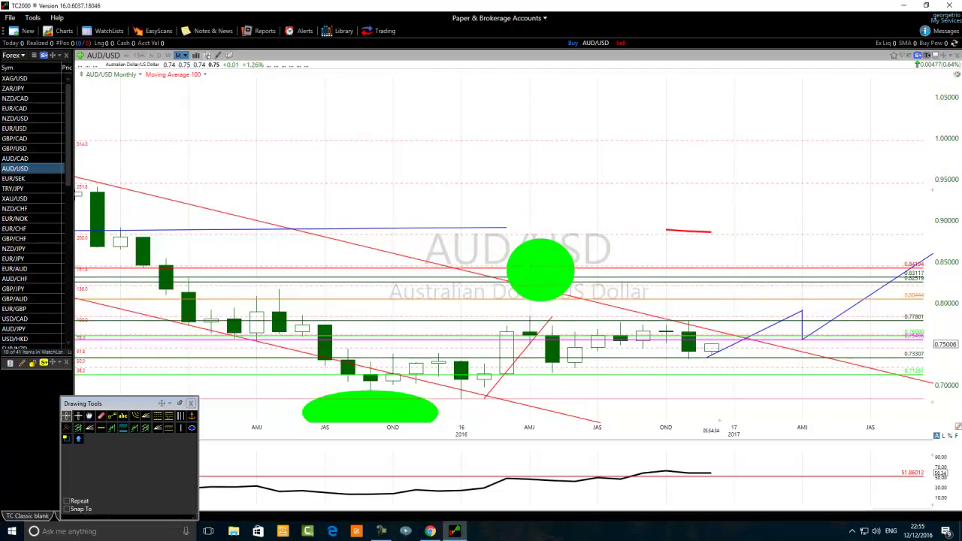
{"action": "scroll", "coordinate": [421, 300], "scroll_direction": "down", "scroll_amount": 3}
{"action": "scroll", "coordinate": [419, 301], "scroll_direction": "down", "scroll_amount": 2}
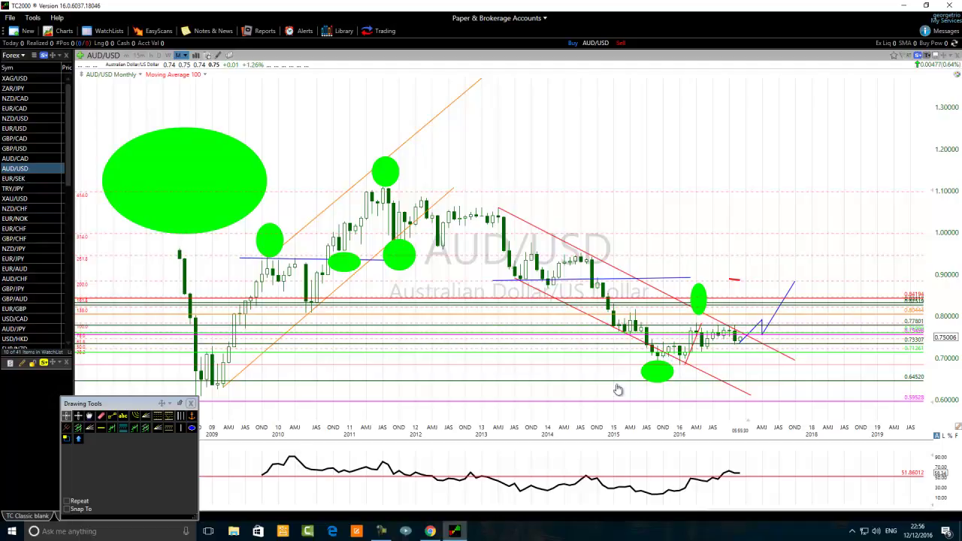
{"action": "scroll", "coordinate": [592, 380], "scroll_direction": "up", "scroll_amount": 2}
{"action": "scroll", "coordinate": [574, 409], "scroll_direction": "up", "scroll_amount": 1}
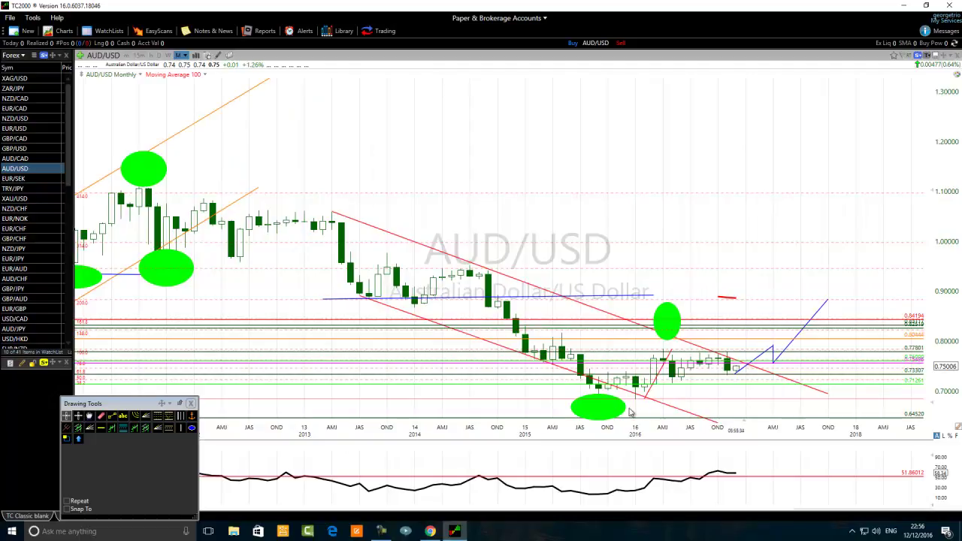
{"action": "left_click", "coordinate": [111, 417]}
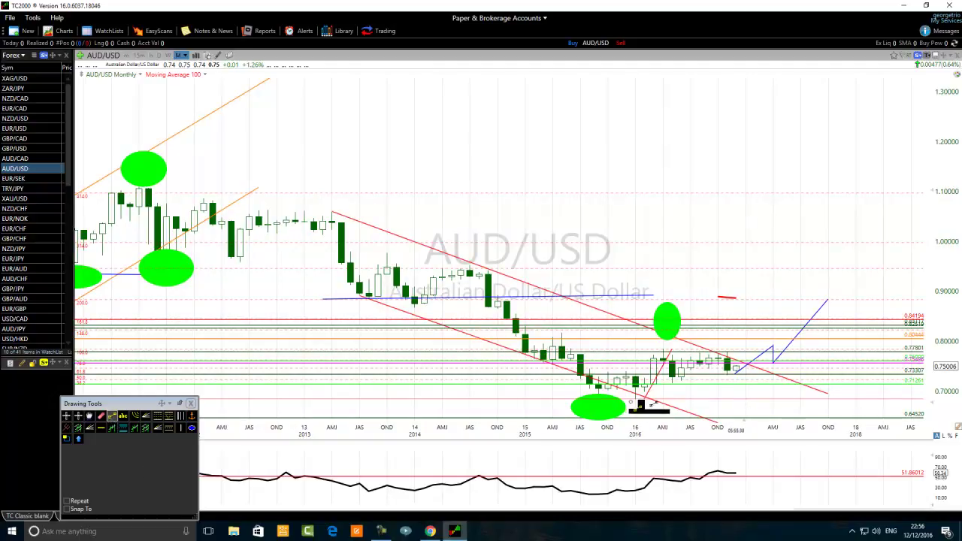
{"action": "left_click_drag", "start_coordinate": [637, 406], "coordinate": [743, 358]}
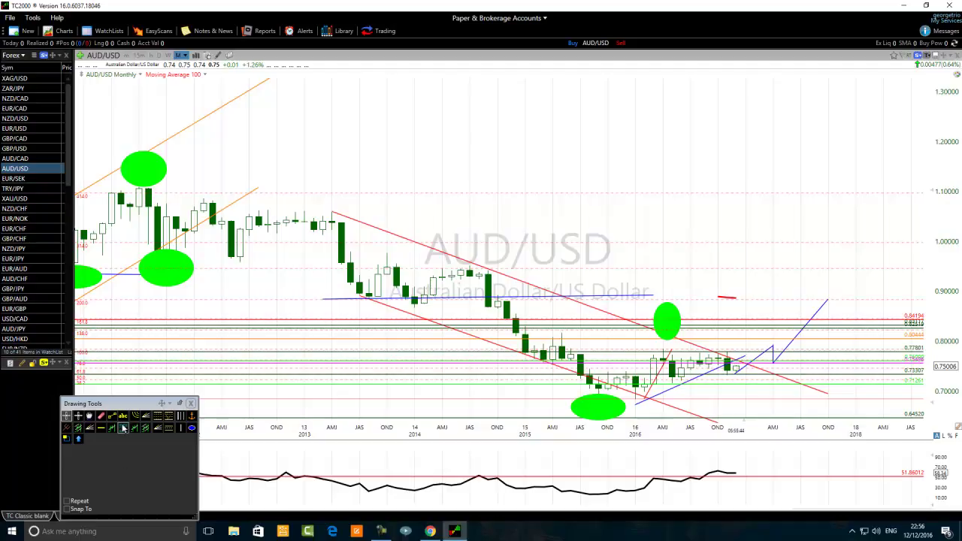
{"action": "left_click_drag", "start_coordinate": [618, 390], "coordinate": [723, 345]}
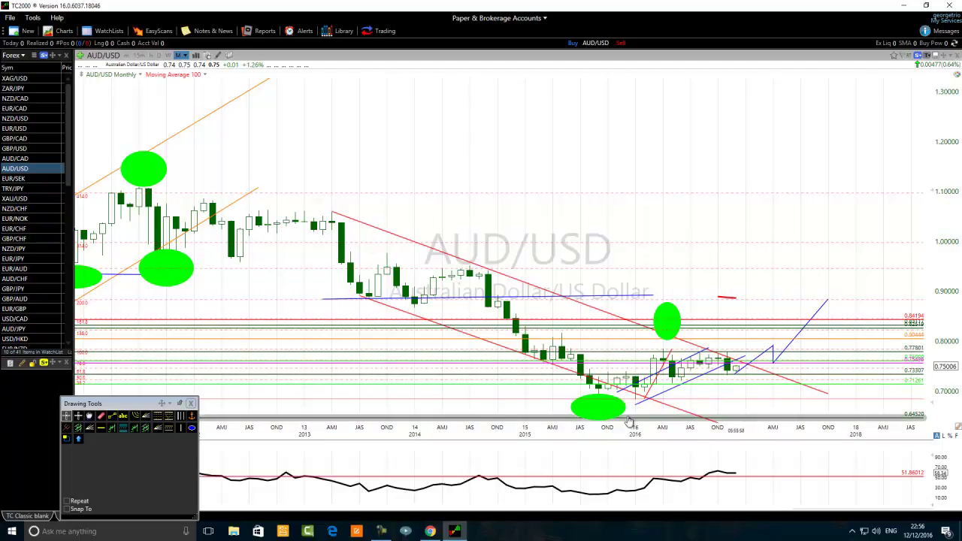
Examine the rising channel, the descending red trend line, the 0.71261 level and the January 2016 candle with the crosshair.
{"action": "mouse_move", "coordinate": [634, 399]}
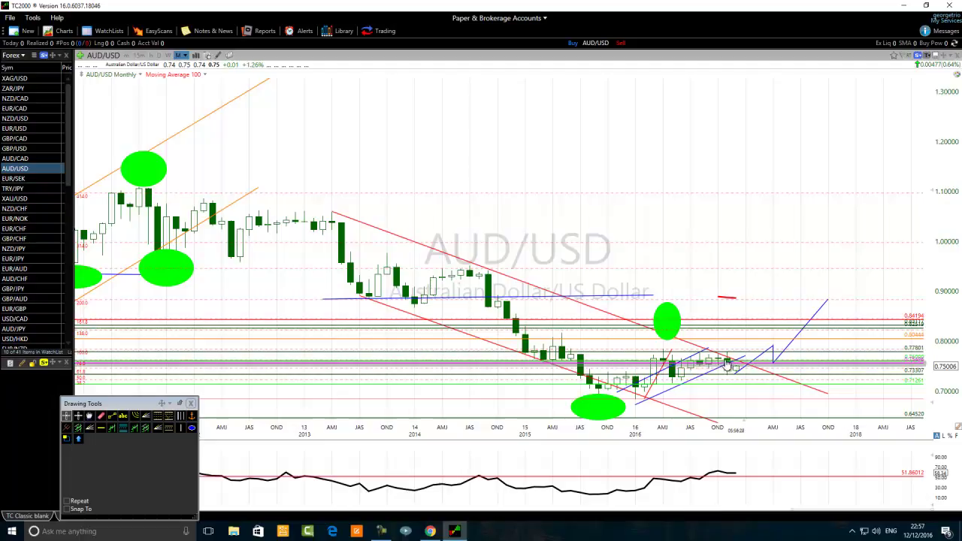
{"action": "mouse_move", "coordinate": [728, 364]}
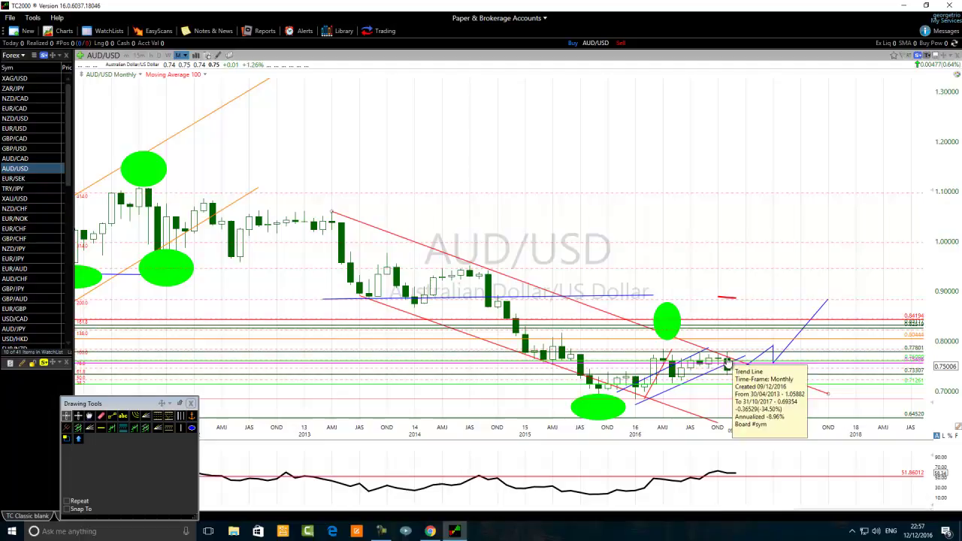
{"action": "left_click_drag", "start_coordinate": [699, 436], "coordinate": [676, 431]}
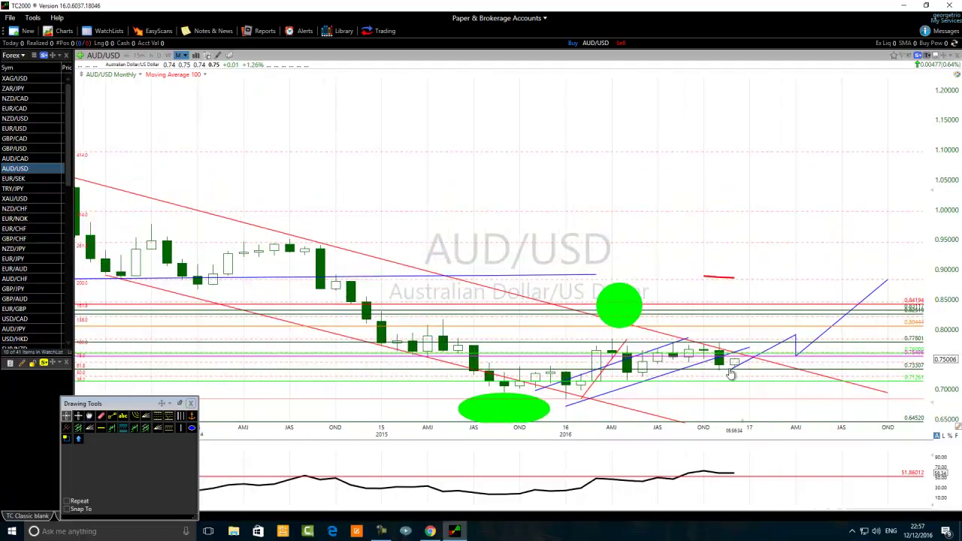
{"action": "mouse_move", "coordinate": [731, 373]}
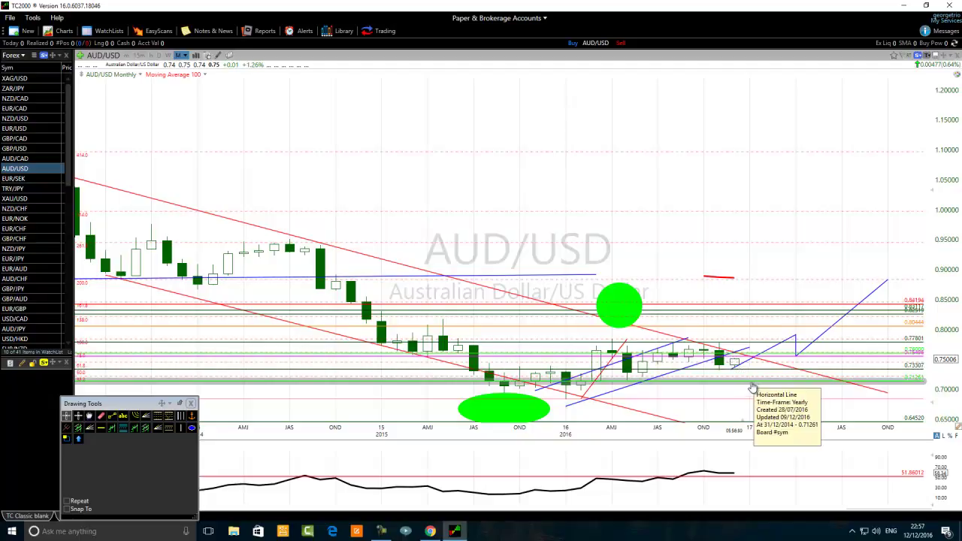
{"action": "mouse_move", "coordinate": [763, 374]}
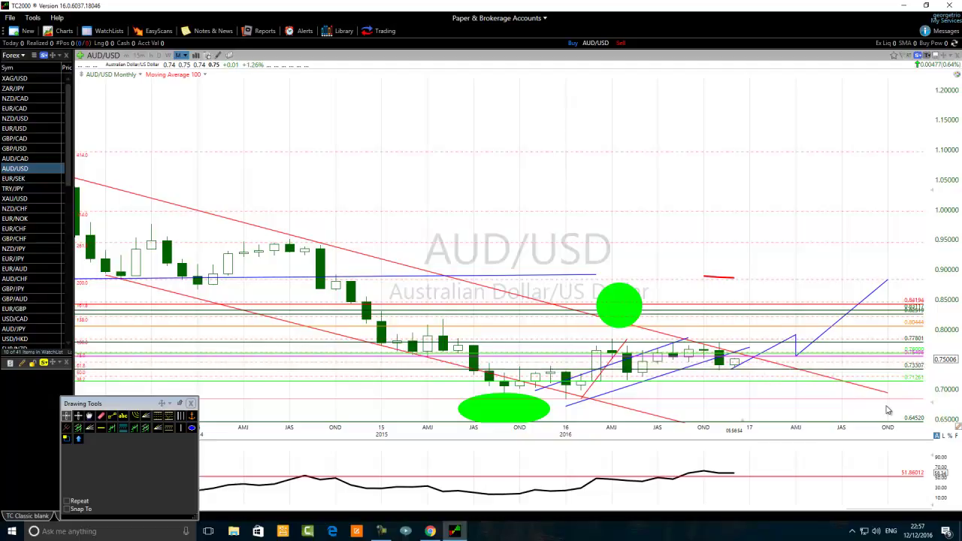
{"action": "scroll", "coordinate": [859, 393], "scroll_direction": "up", "scroll_amount": 3}
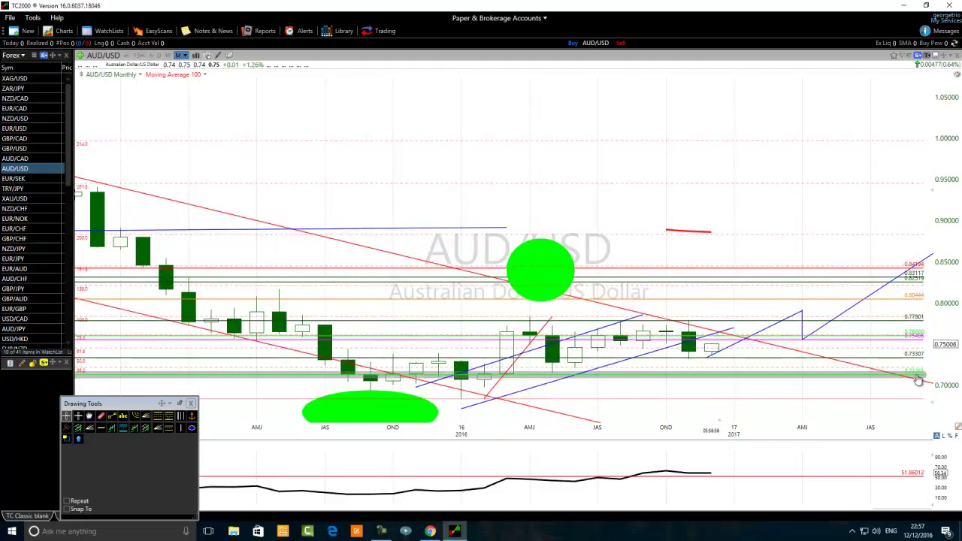
{"action": "scroll", "coordinate": [778, 428], "scroll_direction": "down", "scroll_amount": 3}
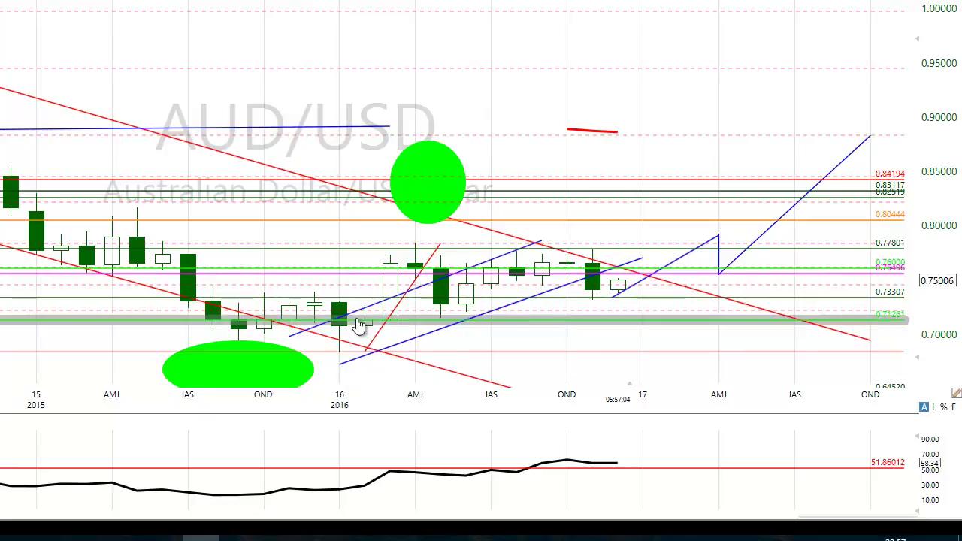
{"action": "middle_click", "coordinate": [336, 309]}
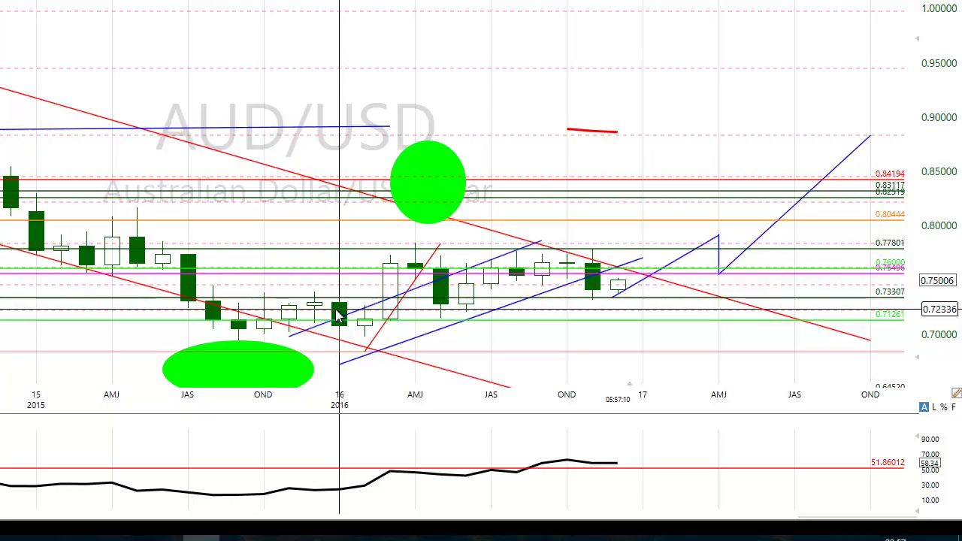
{"action": "middle_click", "coordinate": [337, 315]}
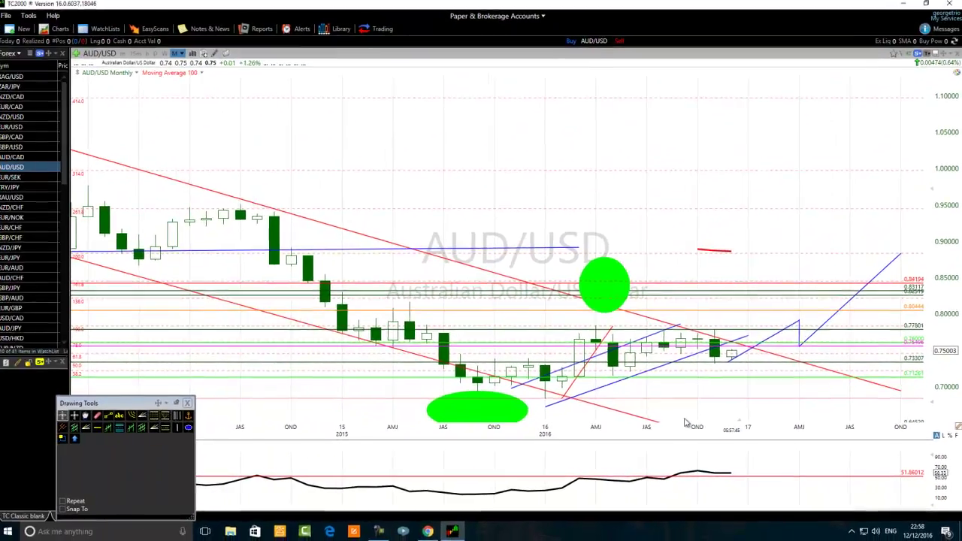
Change the colour of the 0.77801 horizontal line to cyan.
{"action": "scroll", "coordinate": [706, 402], "scroll_direction": "up", "scroll_amount": 3}
{"action": "scroll", "coordinate": [721, 247], "scroll_direction": "up", "scroll_amount": 2}
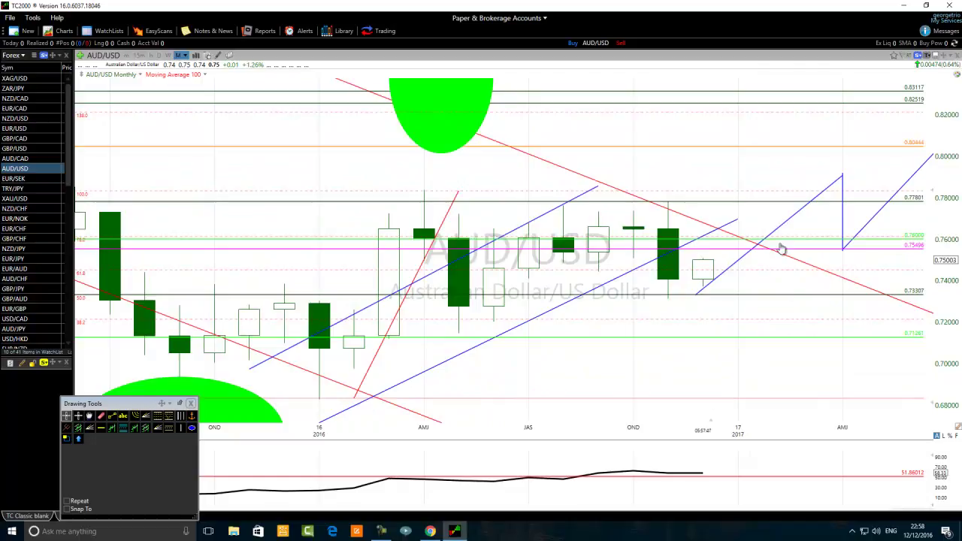
{"action": "right_click", "coordinate": [771, 204]}
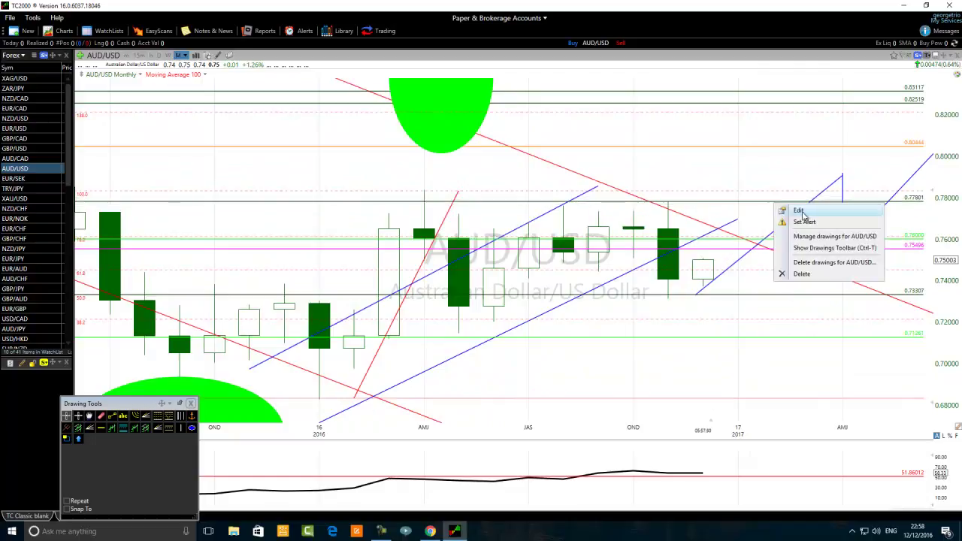
{"action": "left_click", "coordinate": [798, 211]}
{"action": "left_click", "coordinate": [900, 237]}
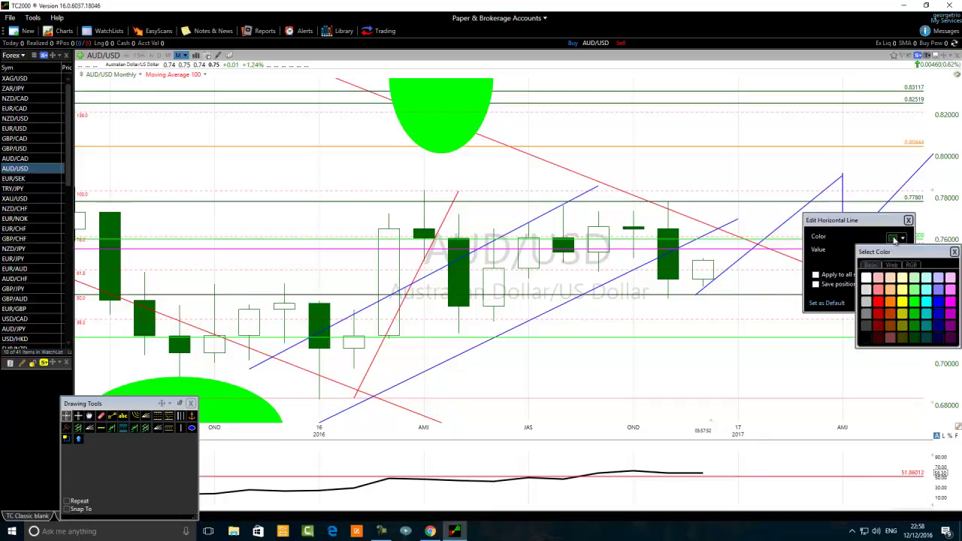
{"action": "left_click", "coordinate": [925, 305]}
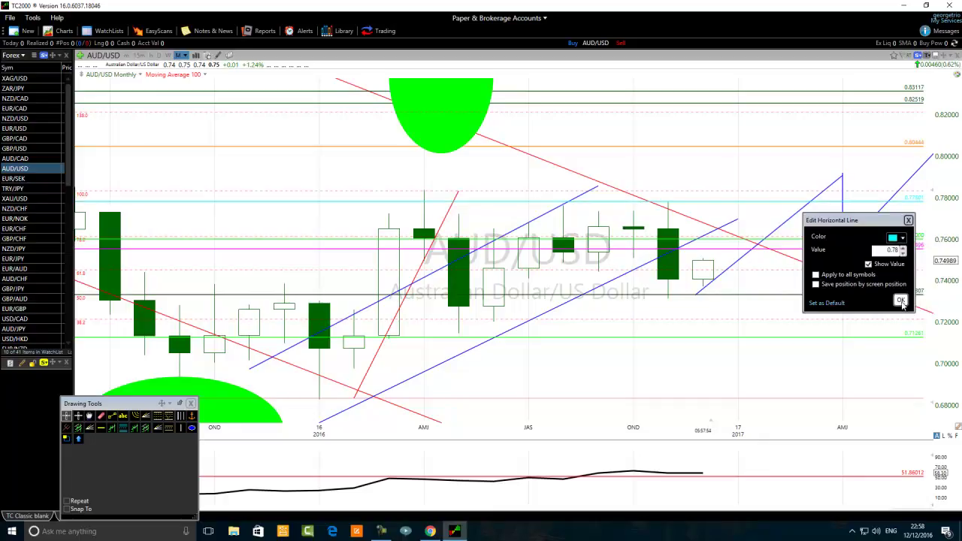
{"action": "left_click", "coordinate": [901, 301]}
Change the colour of the 0.73307 horizontal line to cyan.
{"action": "right_click", "coordinate": [695, 297]}
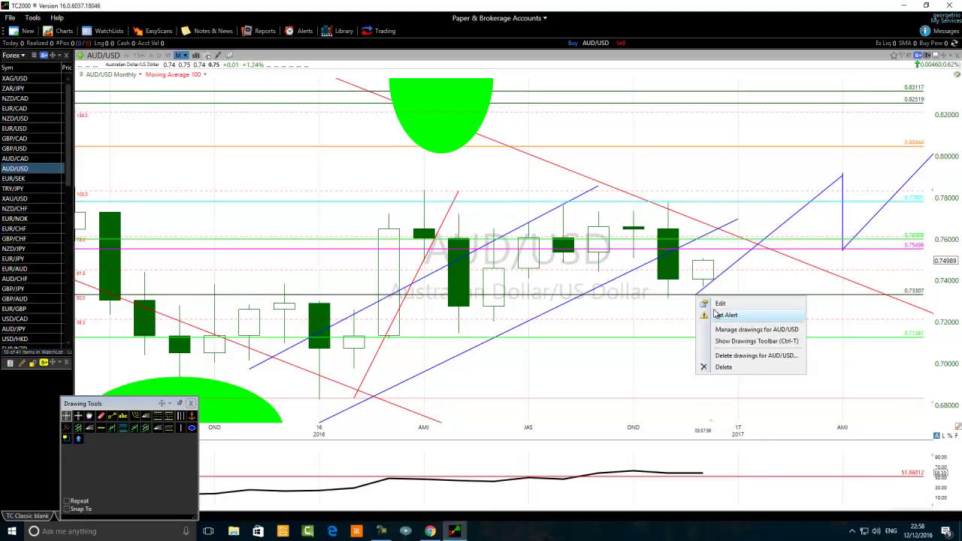
{"action": "left_click", "coordinate": [720, 304]}
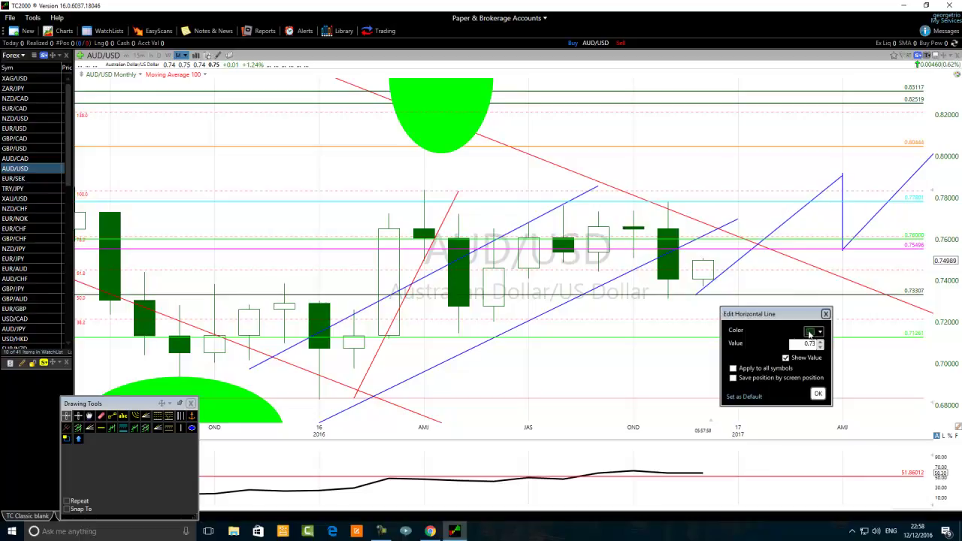
{"action": "left_click", "coordinate": [809, 332]}
{"action": "left_click", "coordinate": [875, 397]}
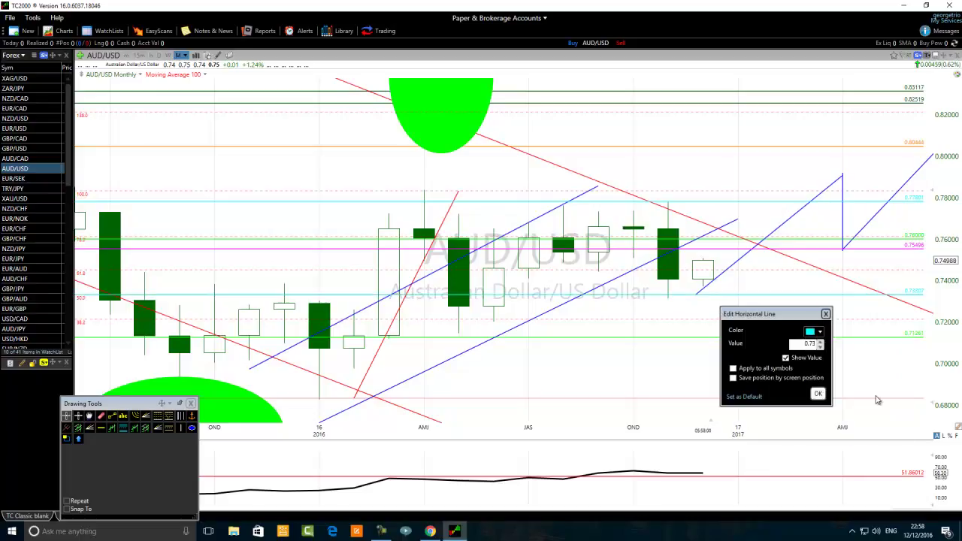
{"action": "left_click", "coordinate": [817, 394]}
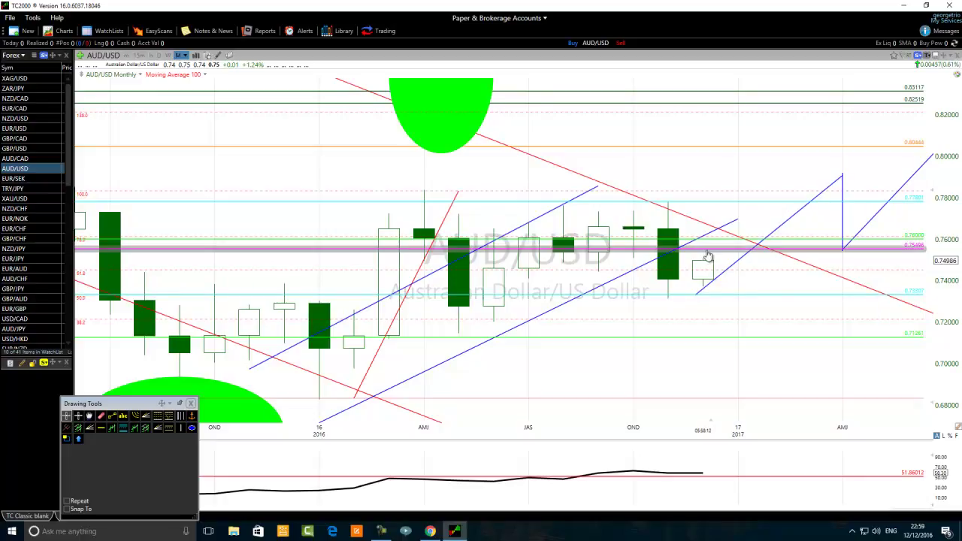
Review the latest monthly candle between the cyan levels, and check the rising channel's lower line on the weekly timeframe.
{"action": "mouse_move", "coordinate": [707, 255]}
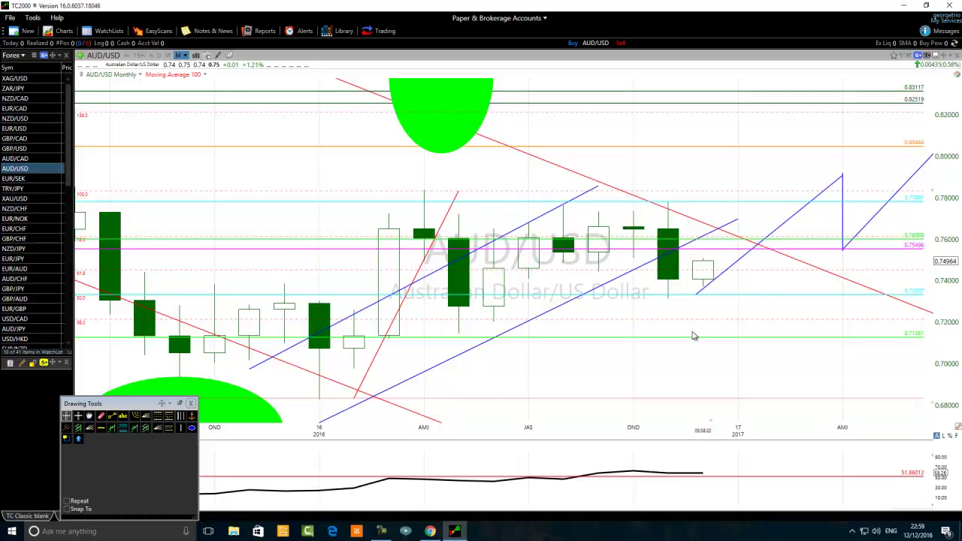
{"action": "scroll", "coordinate": [218, 187], "scroll_direction": "down", "scroll_amount": 3}
{"action": "scroll", "coordinate": [224, 193], "scroll_direction": "down", "scroll_amount": 2}
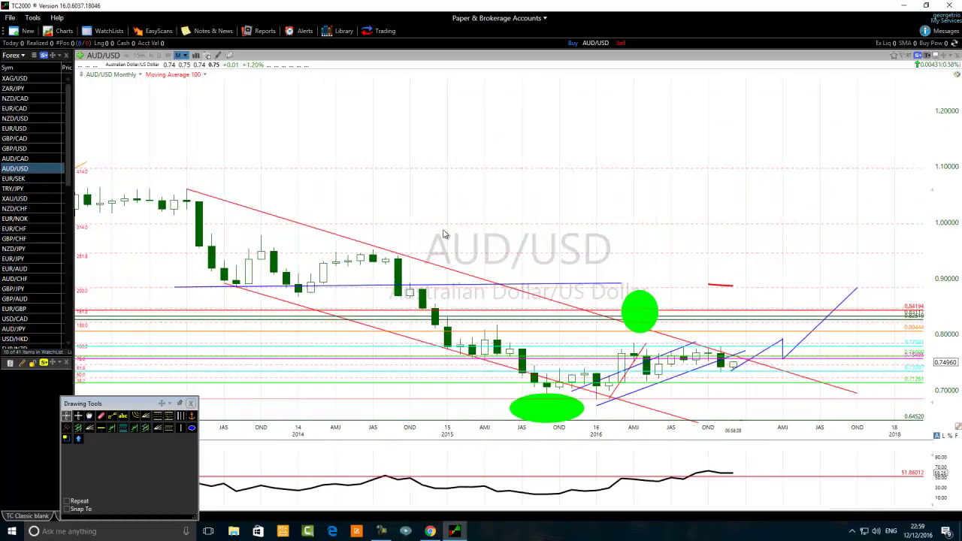
{"action": "scroll", "coordinate": [444, 235], "scroll_direction": "up", "scroll_amount": 2}
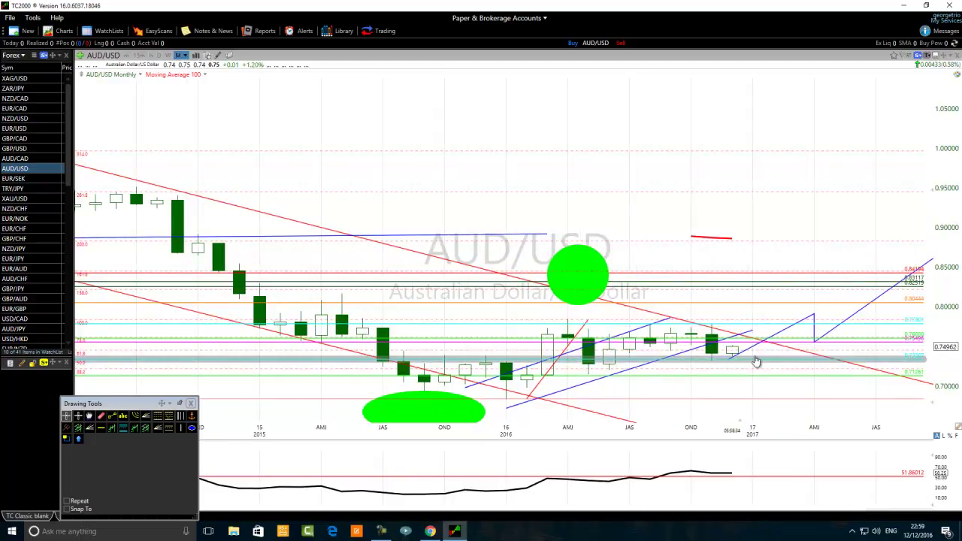
{"action": "left_click", "coordinate": [167, 57]}
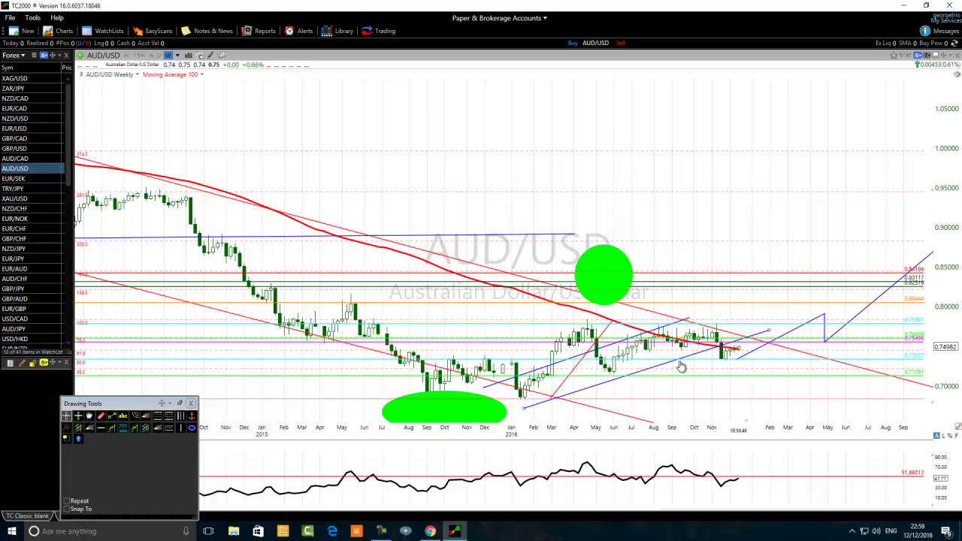
{"action": "mouse_move", "coordinate": [680, 366]}
Switch the chart to the daily timeframe and examine price around the lower channel line and the magenta 0.75496 level.
{"action": "left_click", "coordinate": [159, 57]}
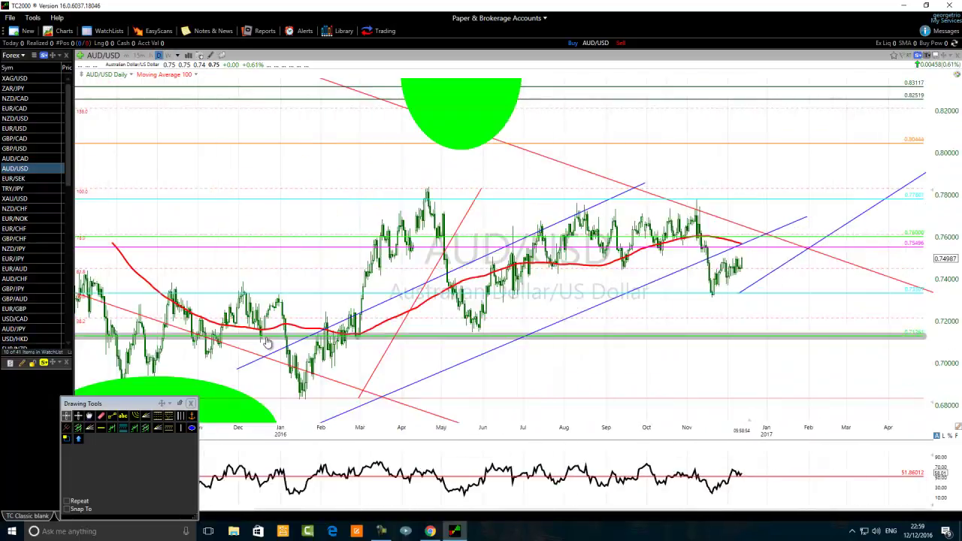
{"action": "scroll", "coordinate": [545, 356], "scroll_direction": "down", "scroll_amount": 2}
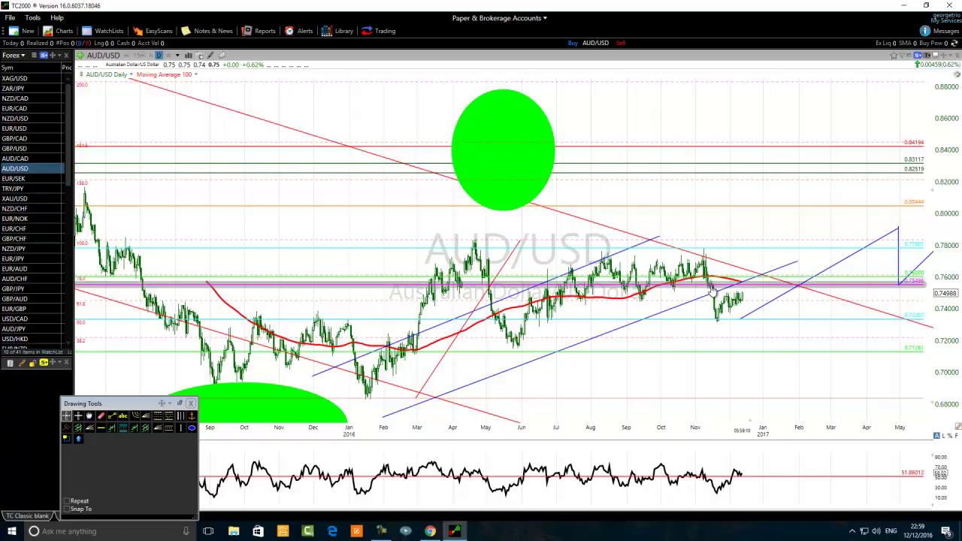
{"action": "mouse_move", "coordinate": [719, 327]}
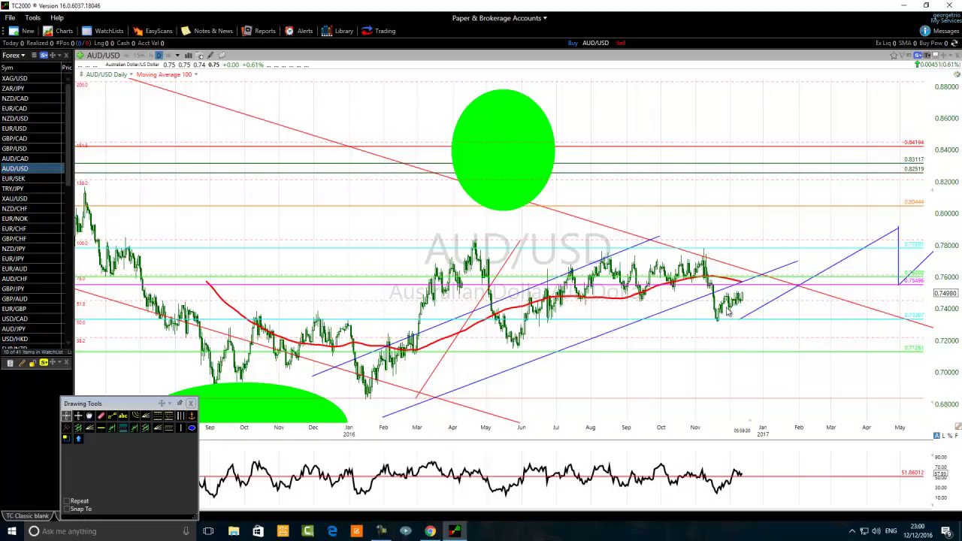
{"action": "mouse_move", "coordinate": [747, 290]}
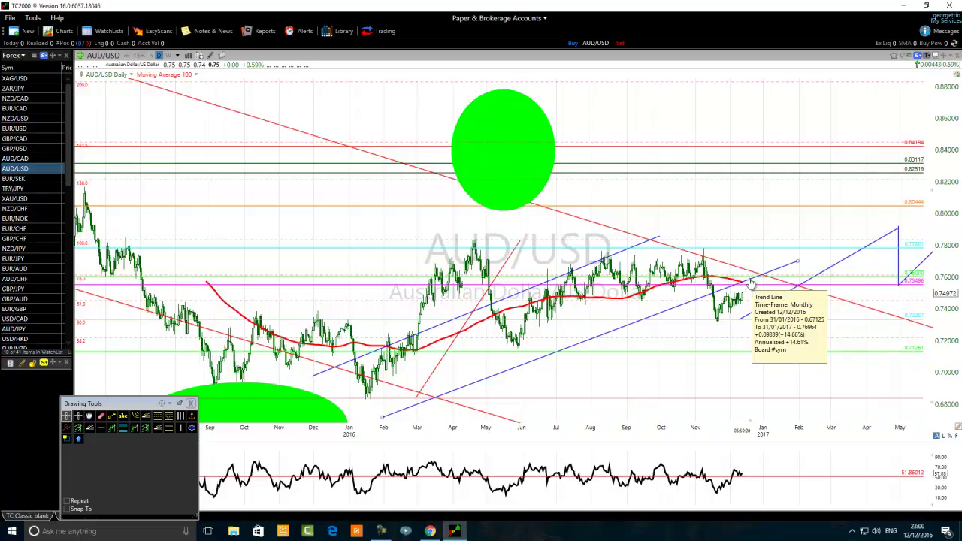
Draw a three-segment projection from the November low: up to about 0.784, down to about 0.76, and up to about 0.78.
{"action": "left_click", "coordinate": [112, 415]}
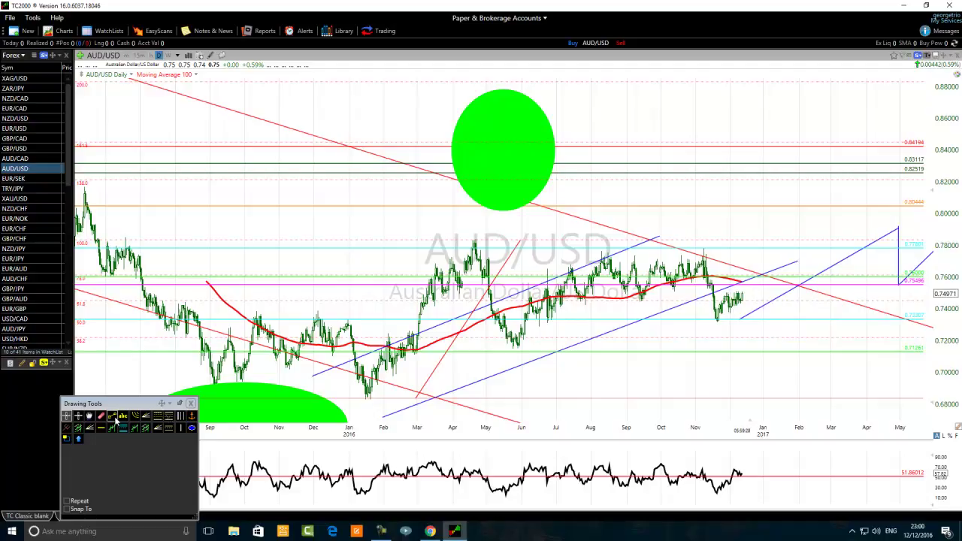
{"action": "left_click_drag", "start_coordinate": [717, 326], "coordinate": [778, 243]}
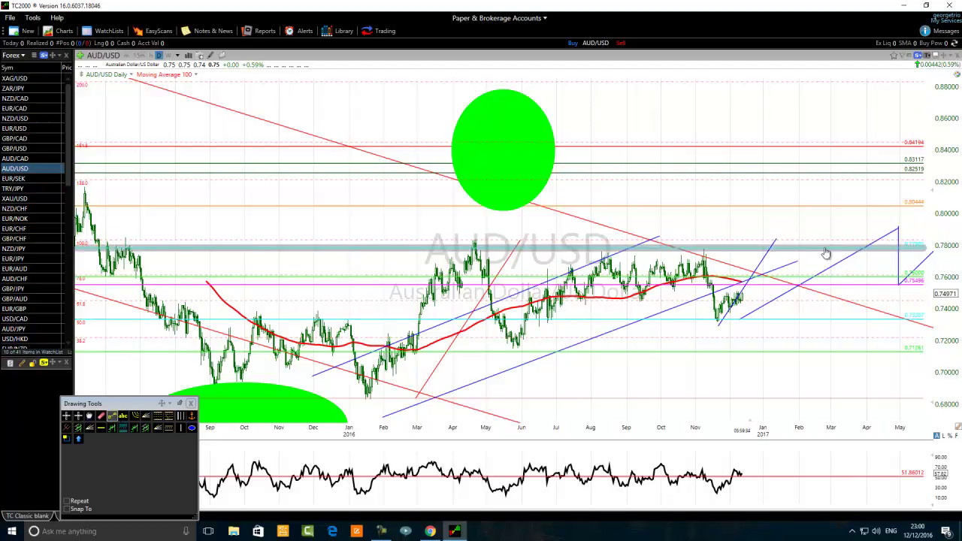
{"action": "left_click_drag", "start_coordinate": [773, 239], "coordinate": [815, 282]}
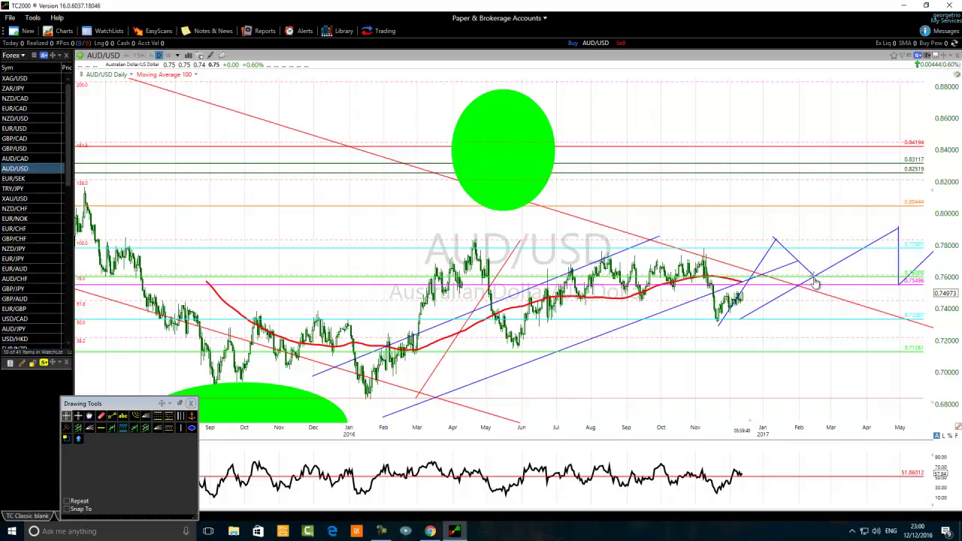
{"action": "left_click", "coordinate": [112, 417]}
{"action": "mouse_move", "coordinate": [813, 278]}
{"action": "left_mouse_down"}
{"action": "mouse_move", "coordinate": [854, 200]}
{"action": "mouse_move", "coordinate": [833, 260]}
{"action": "mouse_move", "coordinate": [841, 246]}
{"action": "left_mouse_up"}
{"action": "scroll", "coordinate": [628, 391], "scroll_direction": "up", "scroll_amount": 2}
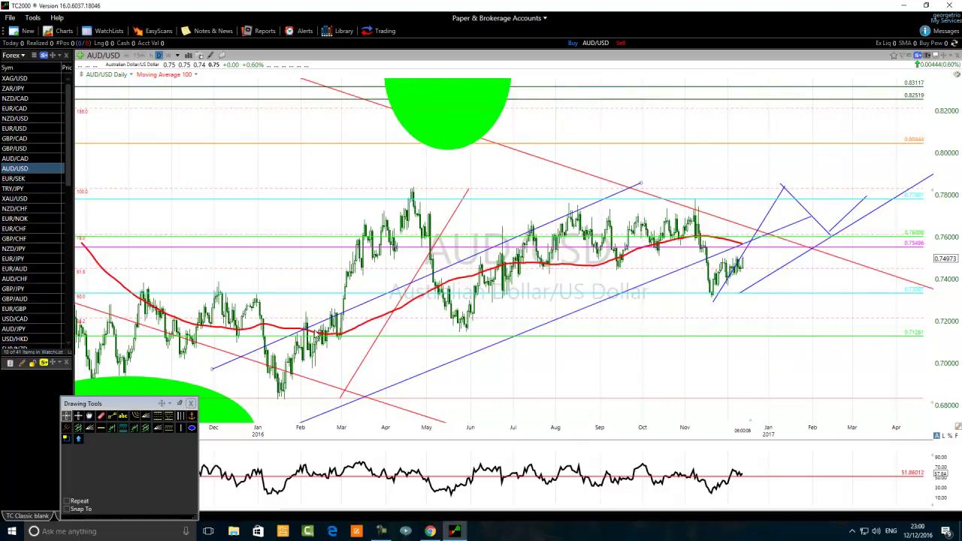
Place a narrow green ellipse at about 0.756 to 0.77 beside the latest candles and draw a trend line falling from it to about 0.712.
{"action": "left_click", "coordinate": [531, 231]}
{"action": "left_click", "coordinate": [192, 427]}
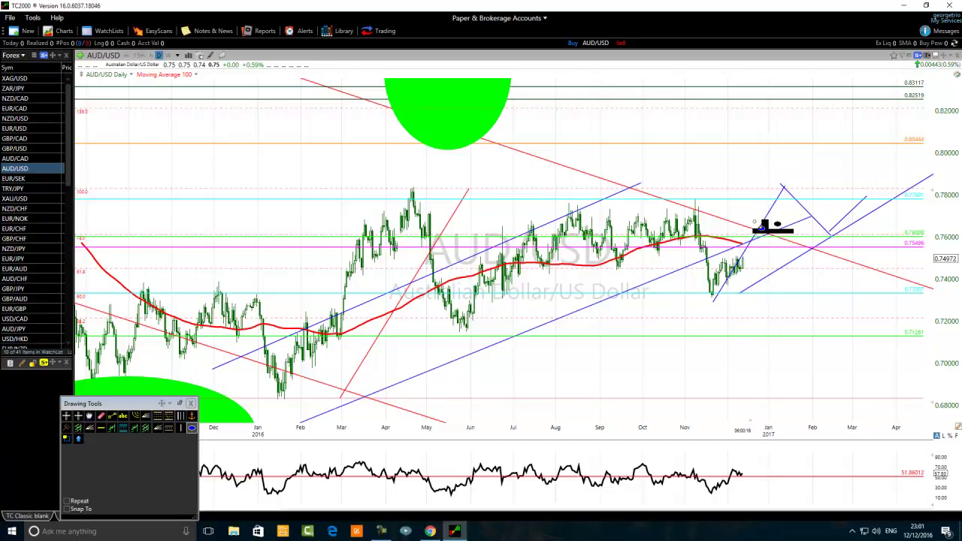
{"action": "left_click_drag", "start_coordinate": [754, 215], "coordinate": [742, 243]}
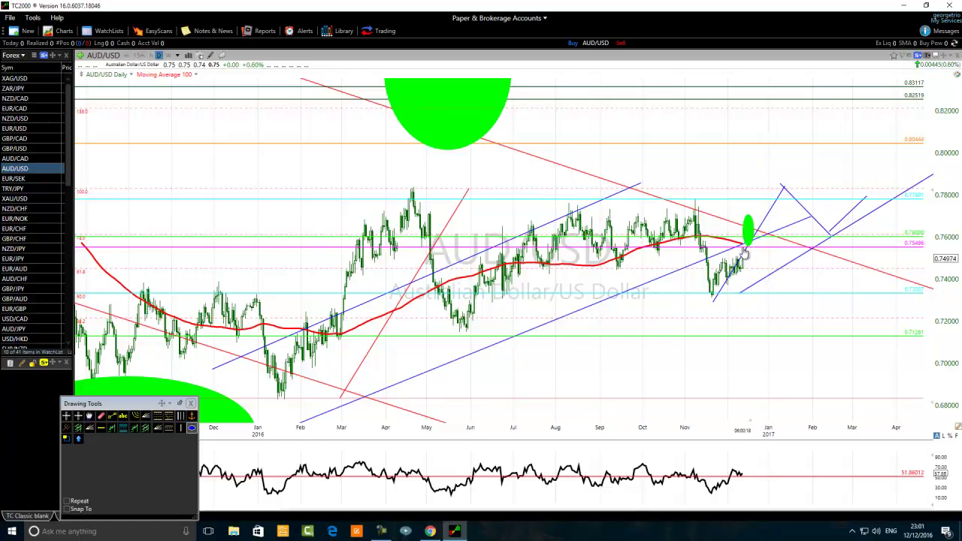
{"action": "left_click", "coordinate": [112, 415]}
{"action": "left_click_drag", "start_coordinate": [747, 247], "coordinate": [797, 338]}
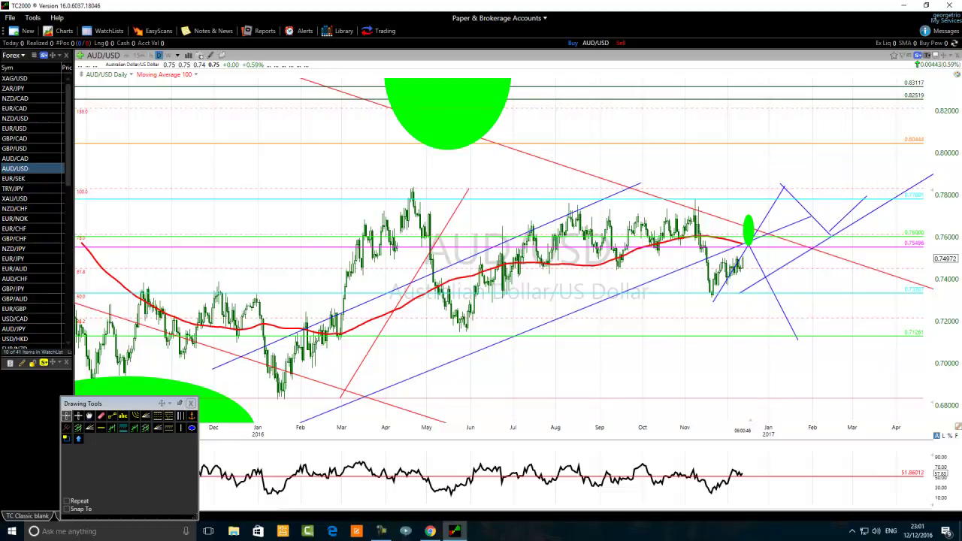
{"action": "left_click", "coordinate": [382, 531]}
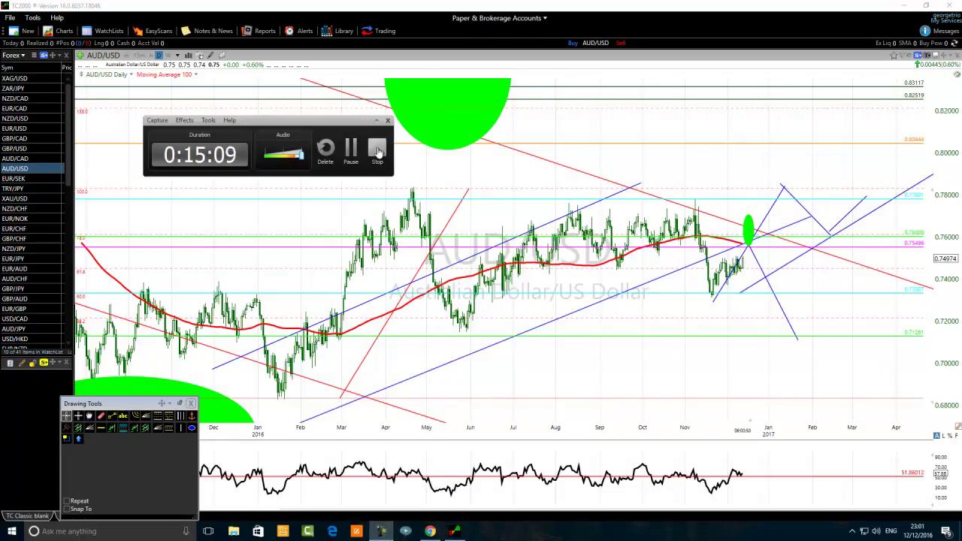